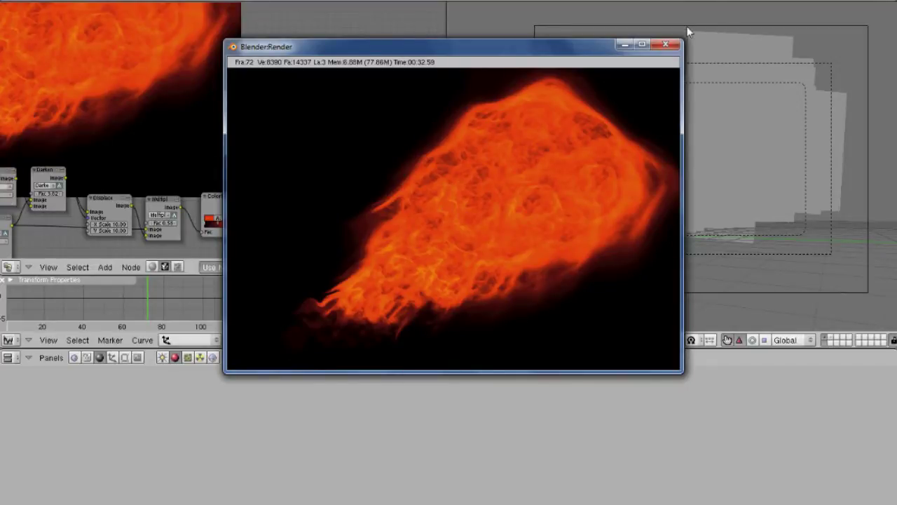
# Step: Close the render, switch to an empty layer, and add a Monkey mesh with its transform properties displayed
pyautogui.press('Escape')
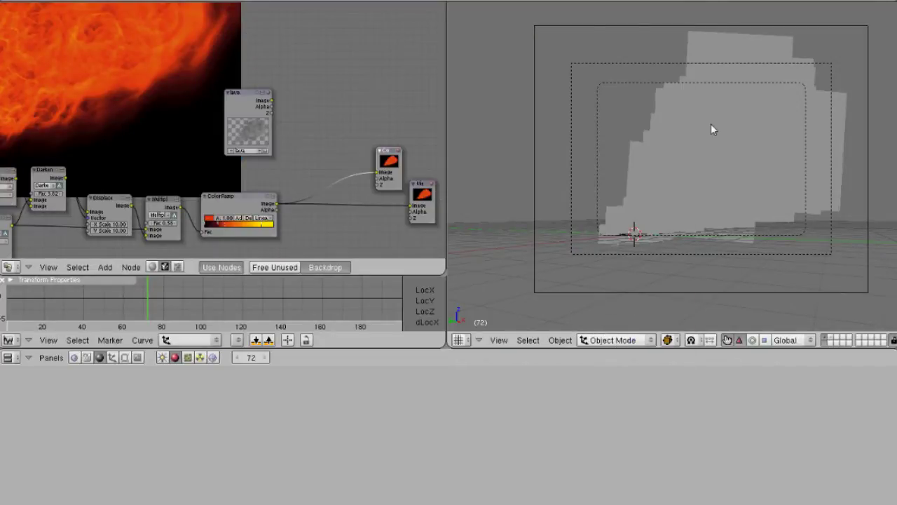
pyautogui.moveTo(711, 123); pyautogui.dragTo(691, 279, button='middle')
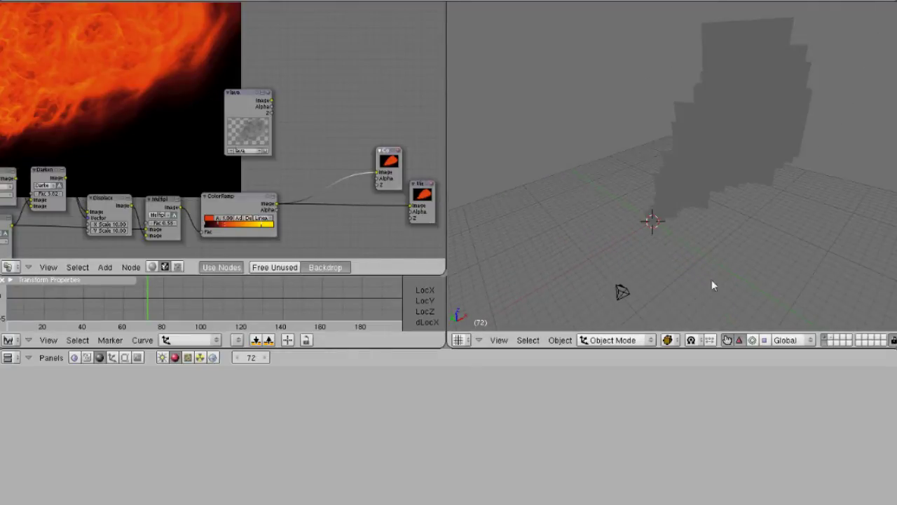
pyautogui.click(825, 344)
pyautogui.press('space')
pyautogui.moveTo(761, 247)
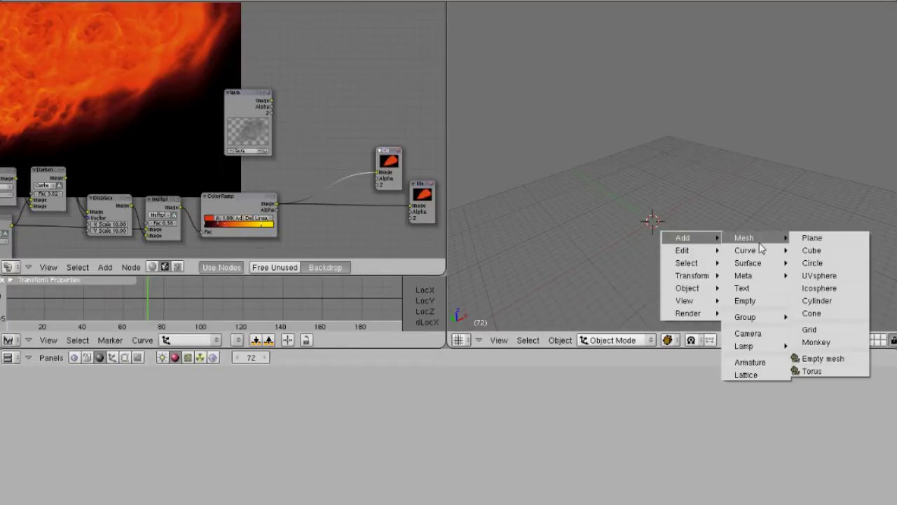
pyautogui.click(825, 343)
pyautogui.press('n')
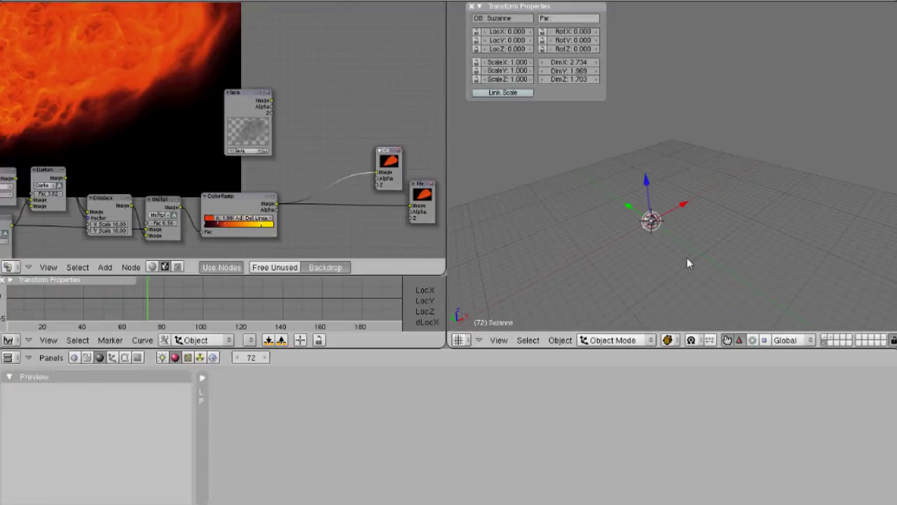
# Step: Rotate the monkey about 69° around the global X axis and scale it up to about 2.7
pyautogui.press('r')
pyautogui.press('x')
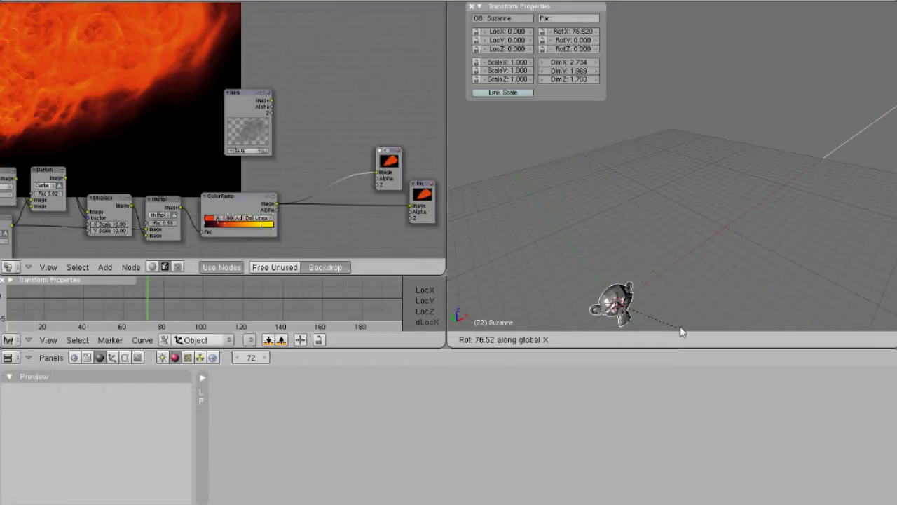
pyautogui.click(680, 331)
pyautogui.press('s')
pyautogui.click(844, 144)
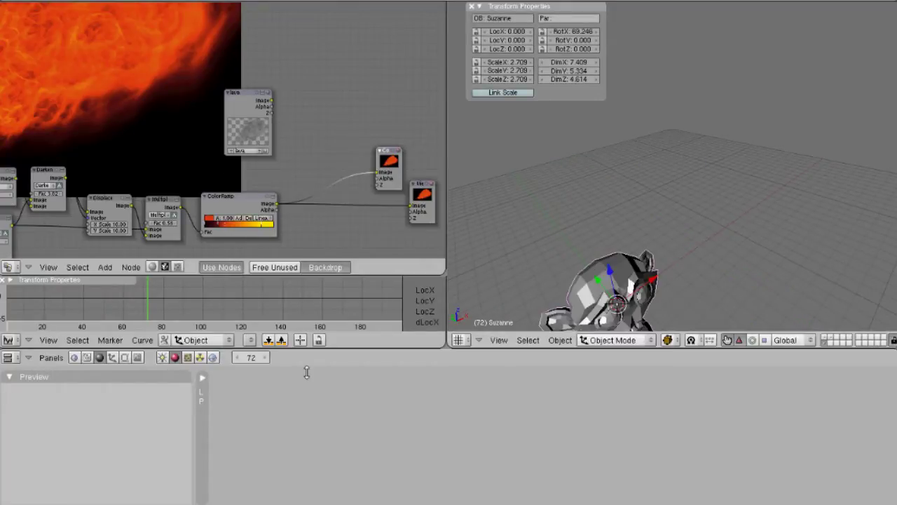
# Step: Add a Subsurf modifier to the monkey and set its Levels to 3
pyautogui.press('F9')
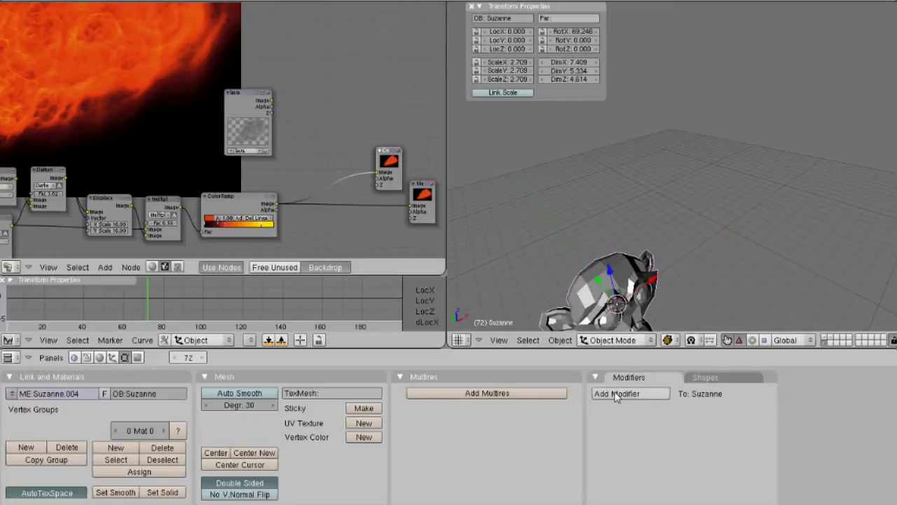
pyautogui.click(616, 394)
pyautogui.click(609, 154)
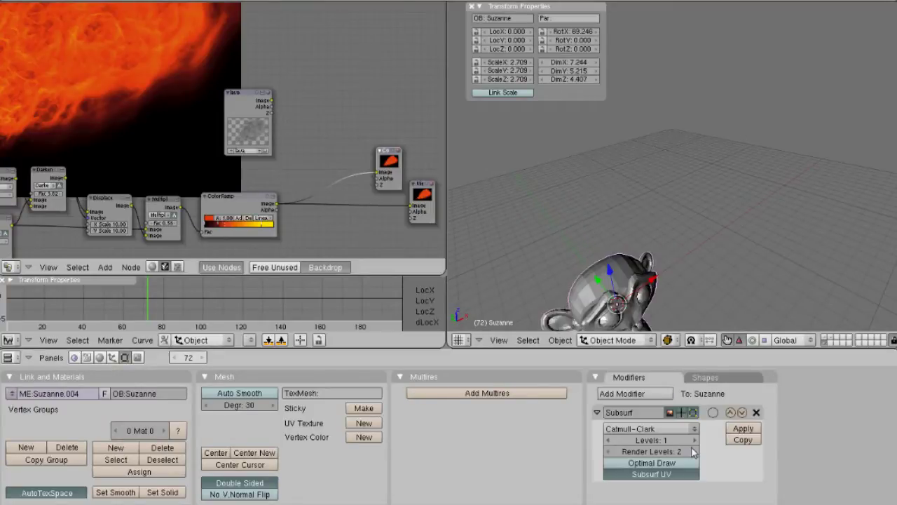
pyautogui.click(694, 441)
pyautogui.click(693, 441)
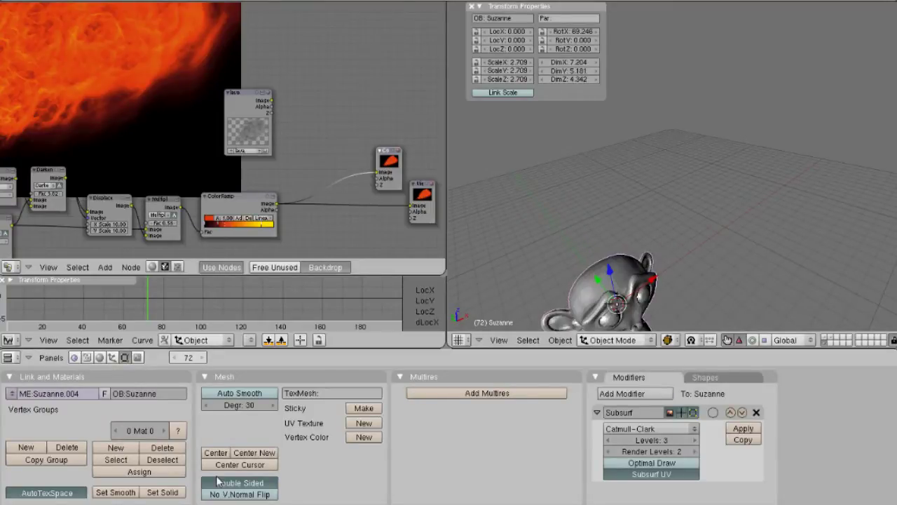
# Step: From the top view, rotate the monkey to about -43° around Z, scale it to about 3.3, and move it to about X 5.96, Y 7.33
pyautogui.press('KP_7')
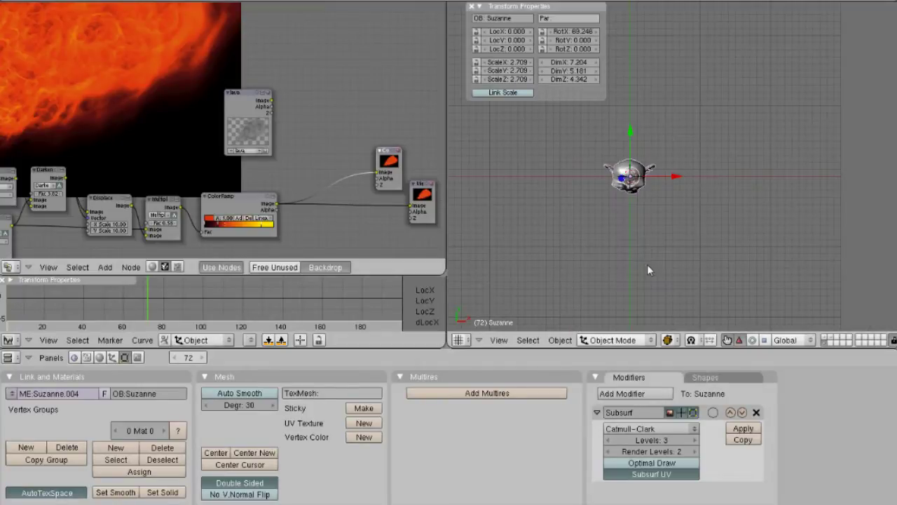
pyautogui.press('r')
pyautogui.click(652, 249)
pyautogui.press('s')
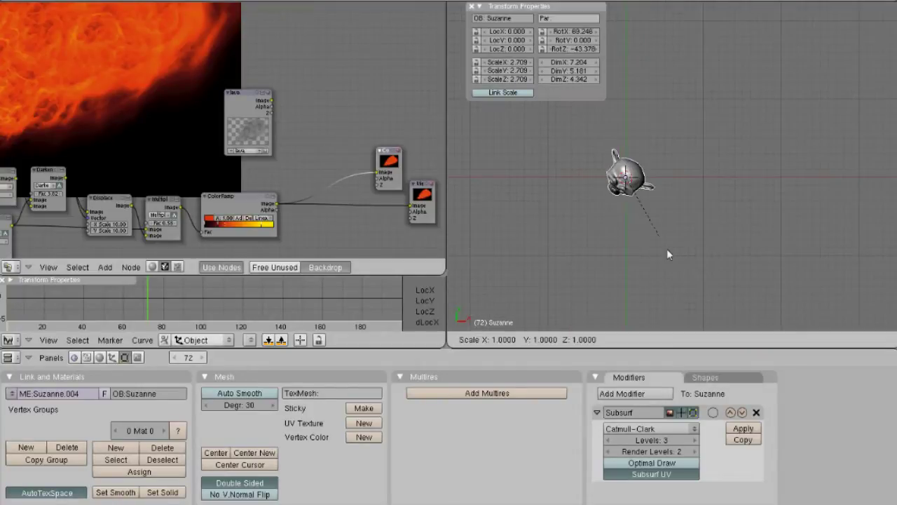
pyautogui.click(674, 258)
pyautogui.press('g')
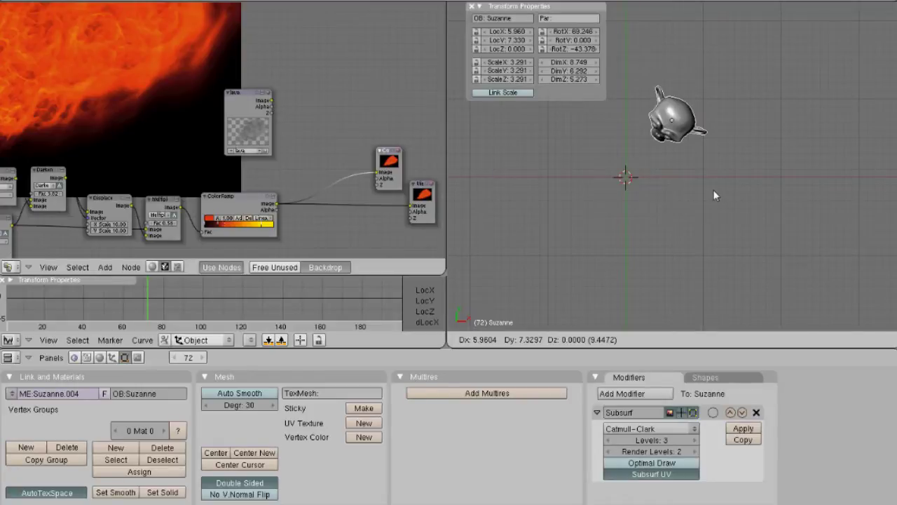
pyautogui.click(713, 191)
# Step: Display the lava layer together with the monkey's layer and raise the monkey along Z to about 2.27
pyautogui.keyDown('shift'); pyautogui.click(824, 337); pyautogui.keyUp('shift')
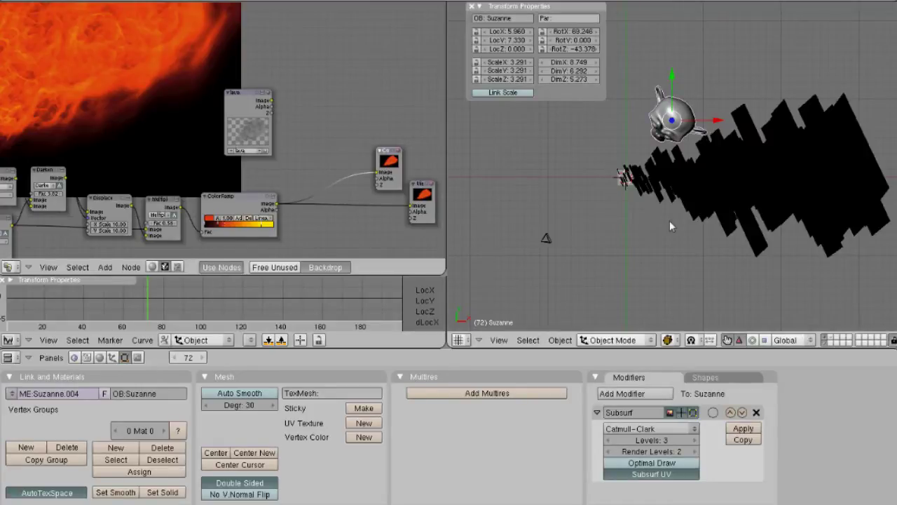
pyautogui.press('KP_0')
pyautogui.press('g')
pyautogui.press('z')
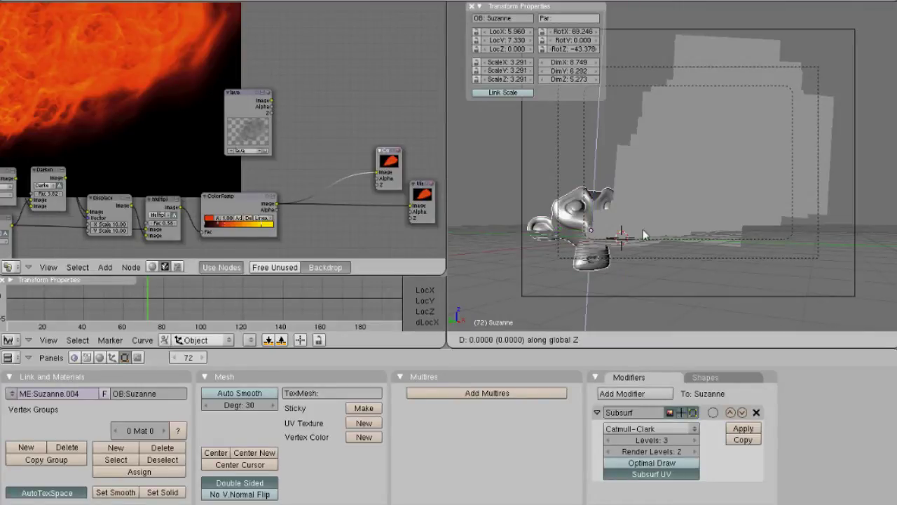
pyautogui.click(643, 235)
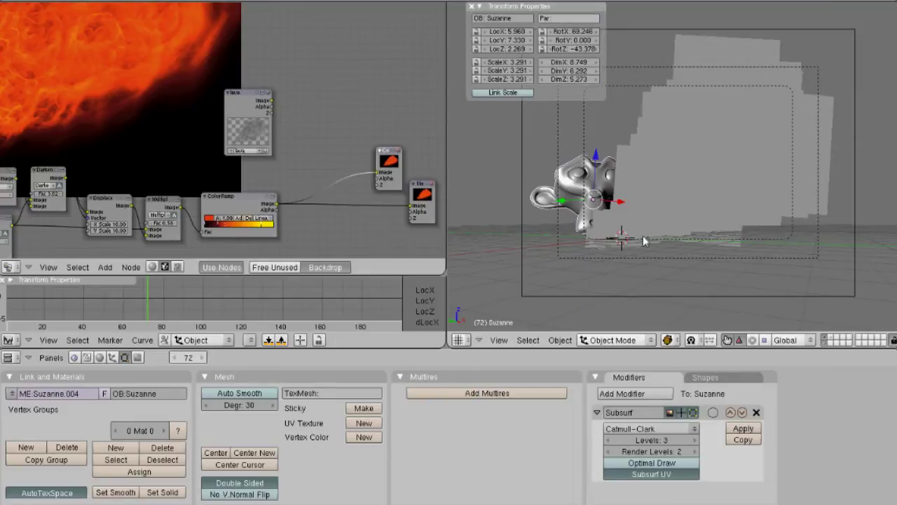
# Step: Add a Lamp from the top view and move it in front of the monkey, at about X -2.45, Y 8.55
pyautogui.press('KP_7')
pyautogui.press('space')
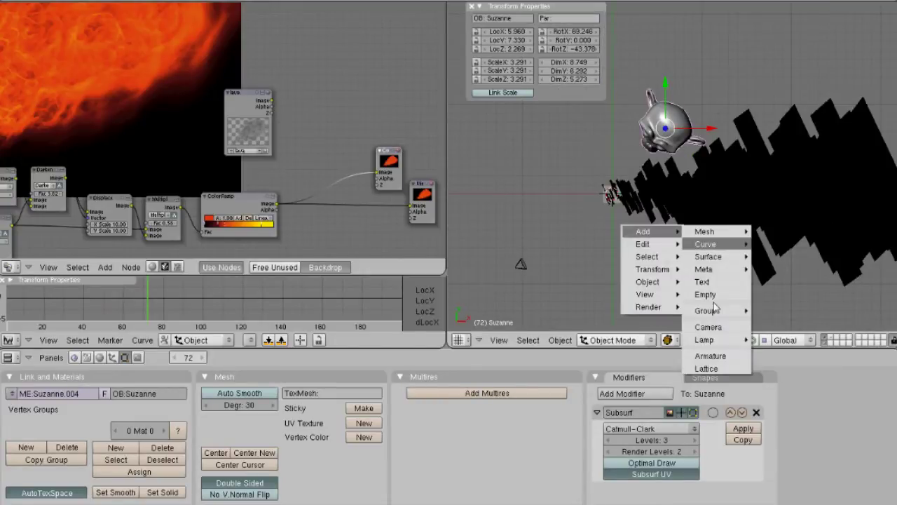
pyautogui.moveTo(704, 339)
pyautogui.click(777, 341)
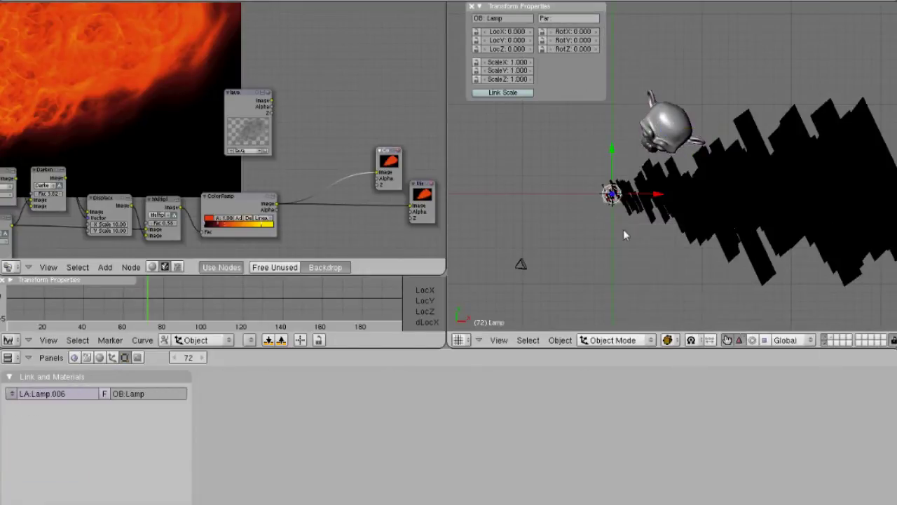
pyautogui.press('g')
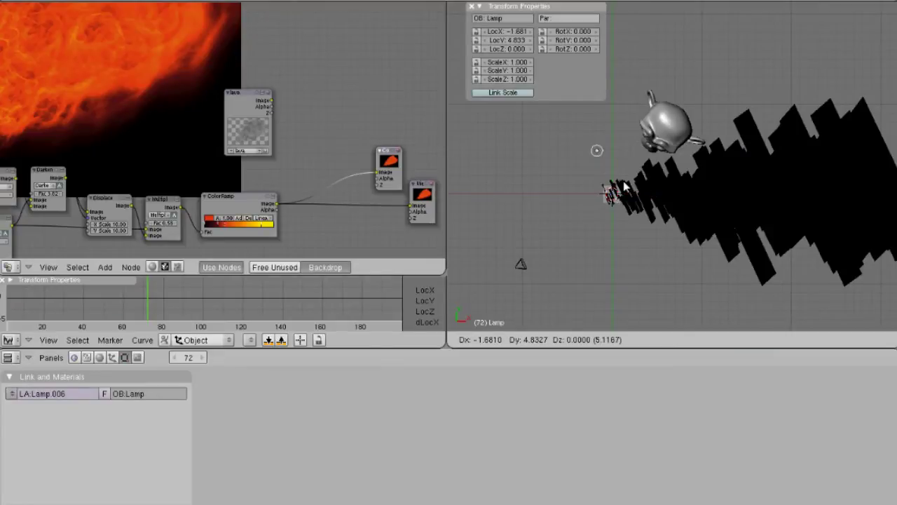
pyautogui.click(616, 155)
# Step: Set the lamp's colour to a light red with R 1.000, G 0.443 and B 0.443
pyautogui.click(99, 357)
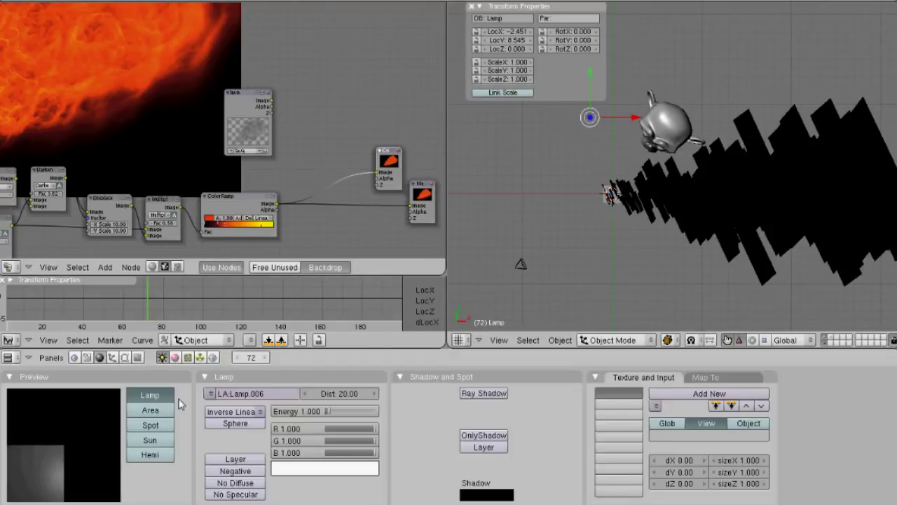
pyautogui.click(350, 468)
pyautogui.click(361, 381)
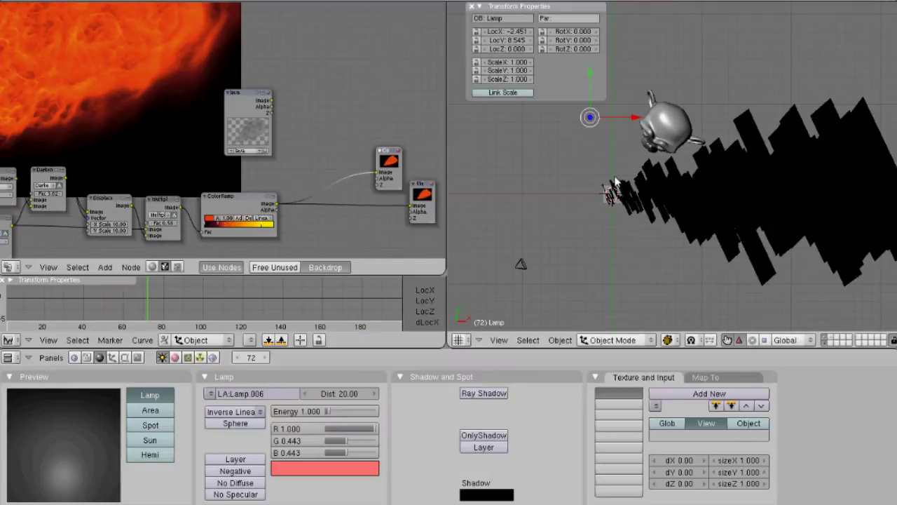
# Step: Duplicate the lamp twice, placing the copies at about X 0.49, Y 2.94 and X 6.09, Y 0.28
pyautogui.hotkey('shift', 'd')
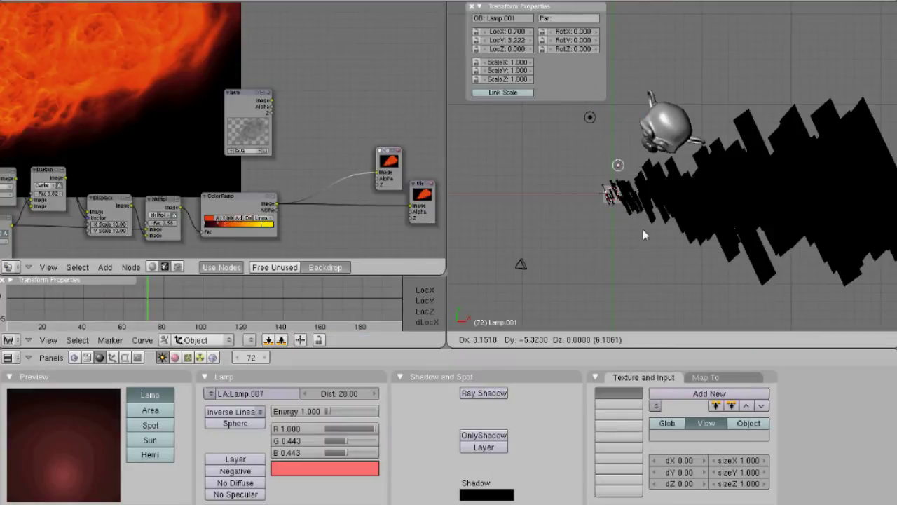
pyautogui.click(642, 229)
pyautogui.hotkey('shift', 'd')
pyautogui.click(682, 250)
# Step: Shift the hue of both duplicated lamps away from red, giving the middle one a yellow-orange colour with G 0.838
pyautogui.click(327, 468)
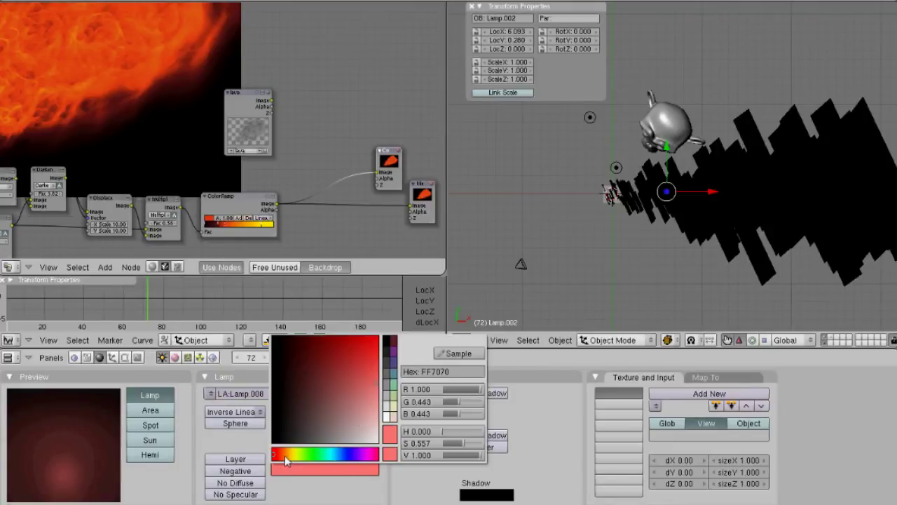
pyautogui.moveTo(285, 459); pyautogui.dragTo(291, 457)
pyautogui.rightClick(615, 169)
pyautogui.click(327, 468)
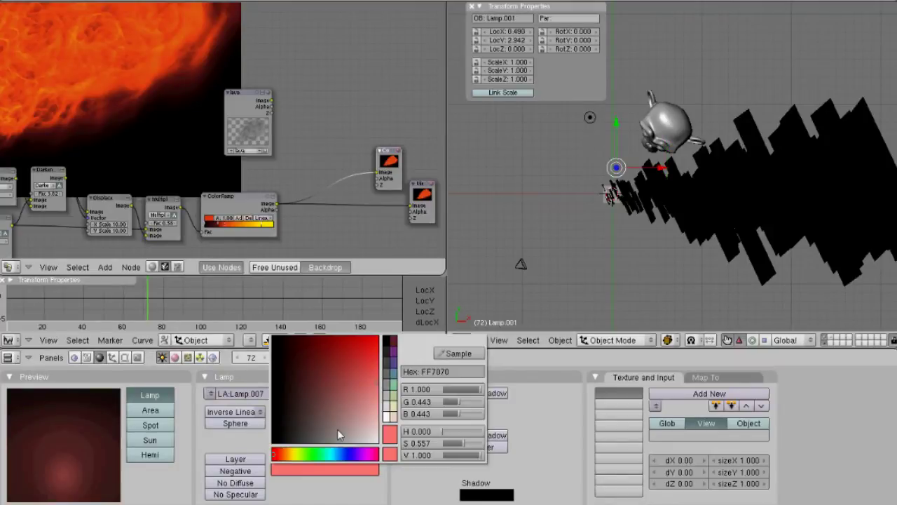
pyautogui.click(285, 456)
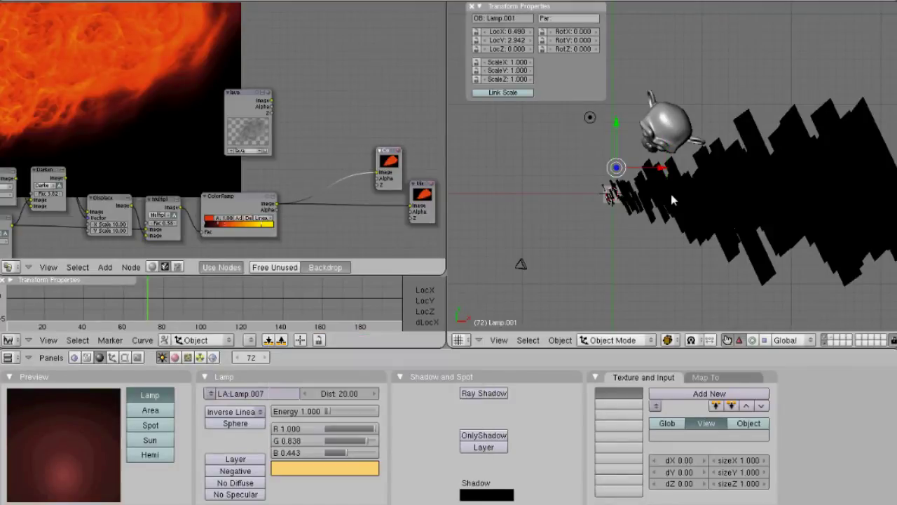
# Step: Select all three lamps in the front view and raise them along Z to about 4.62
pyautogui.press('KP_1')
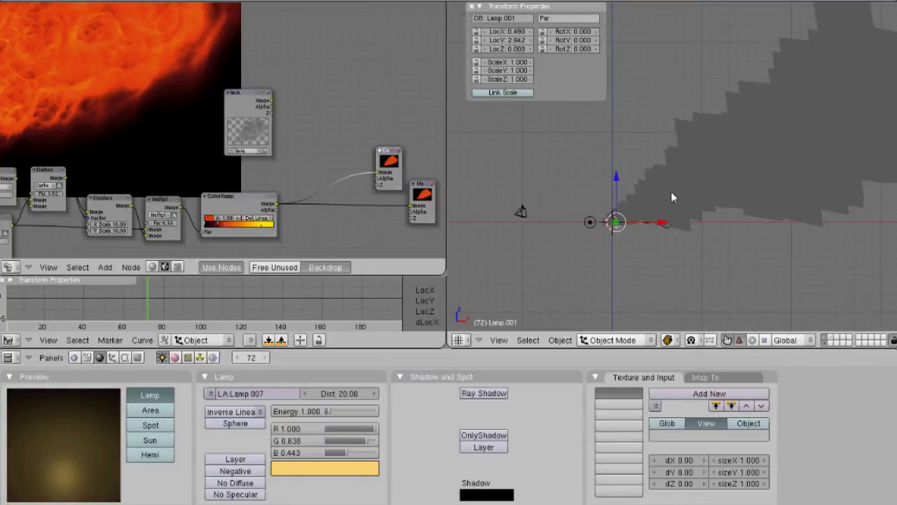
pyautogui.rightClick(641, 222)
pyautogui.keyDown('shift'); pyautogui.rightClick(579, 234); pyautogui.keyUp('shift')
pyautogui.press('g')
pyautogui.press('z')
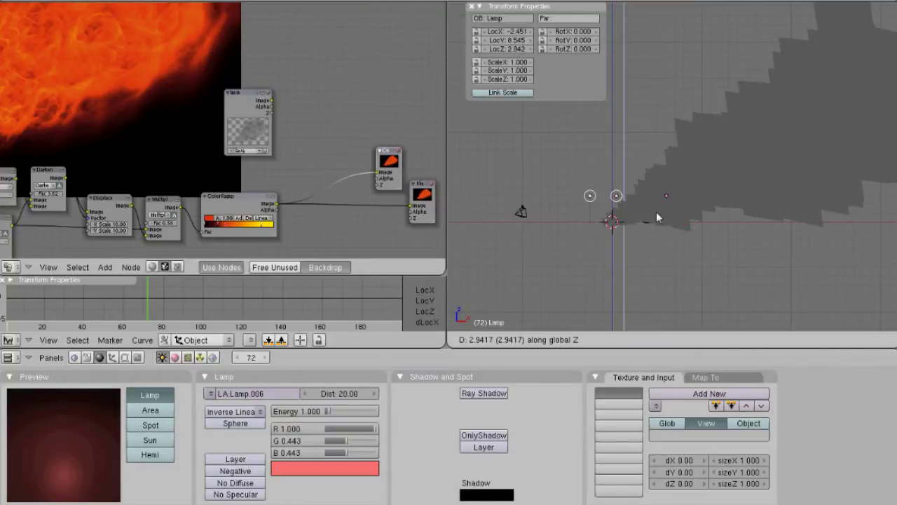
pyautogui.click(664, 255)
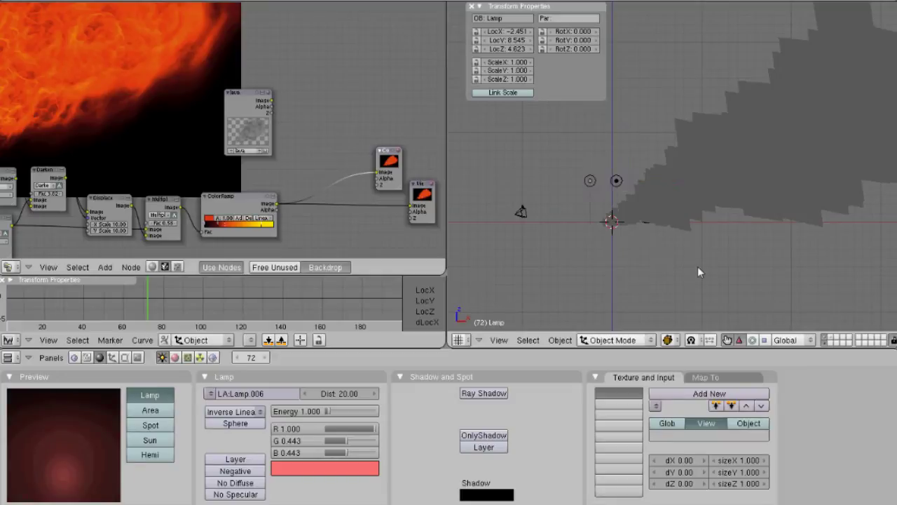
# Step: Return to the camera view, add a new render layer, and name it suzanne
pyautogui.press('KP_0')
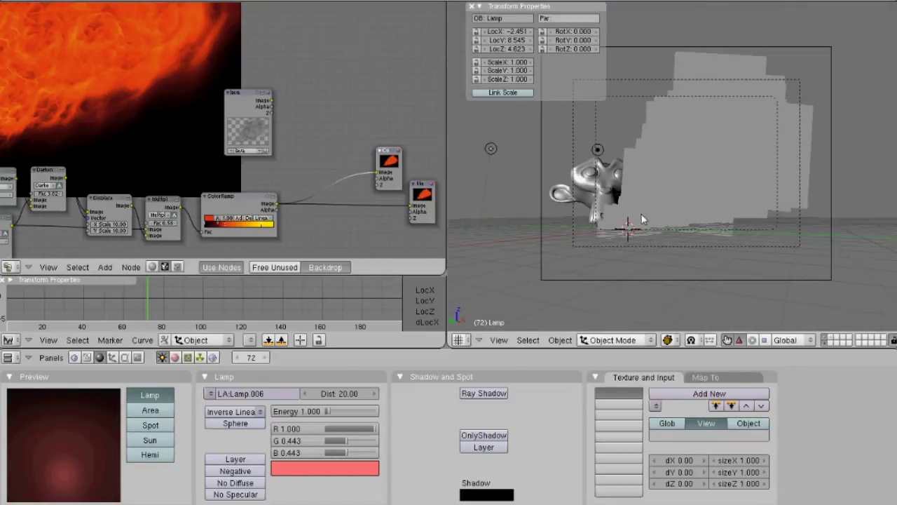
pyautogui.scroll(1, 641, 215)
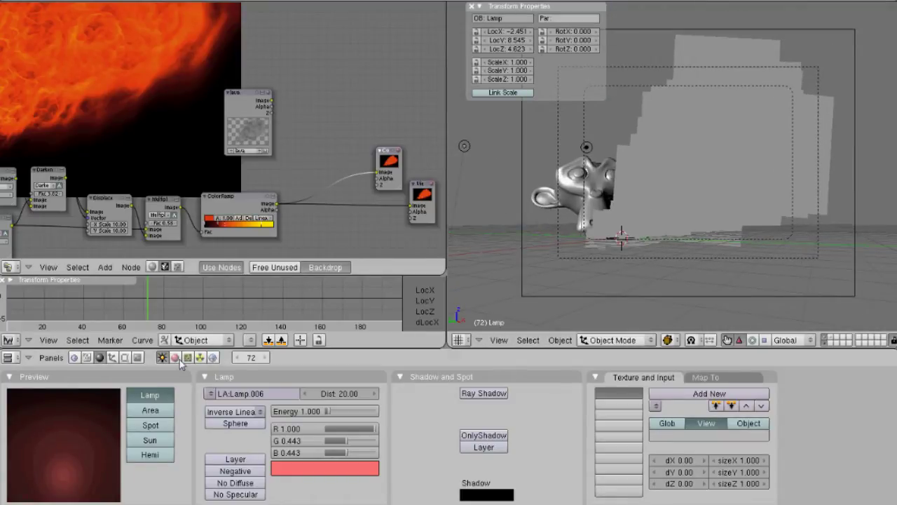
pyautogui.press('F10')
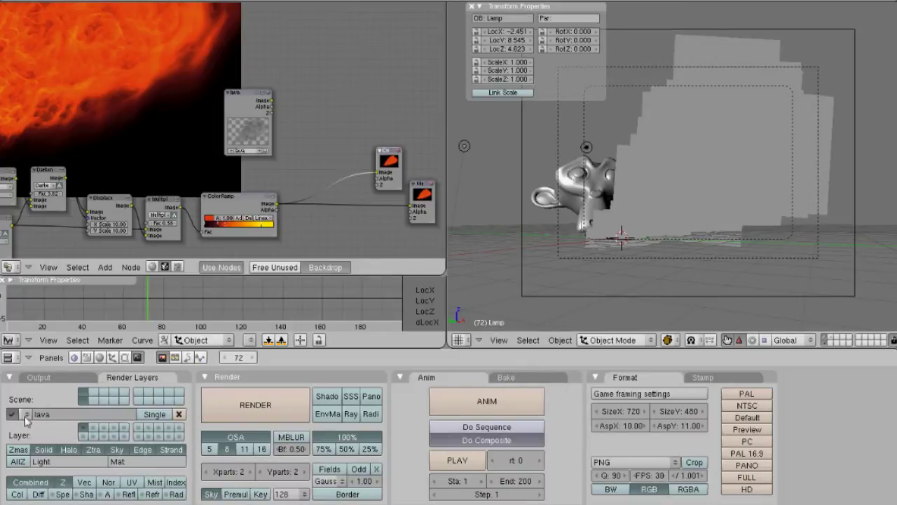
pyautogui.click(26, 415)
pyautogui.click(85, 412)
pyautogui.click(86, 414)
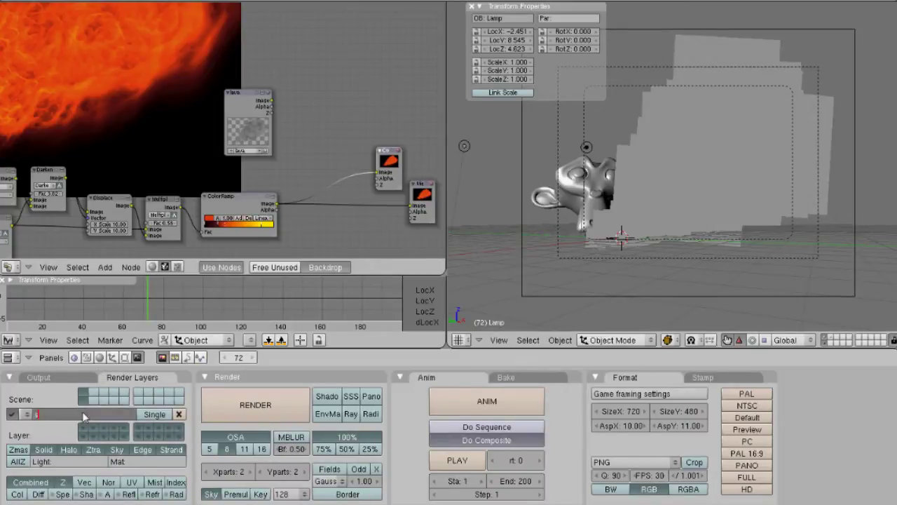
pyautogui.write('suzanne')
pyautogui.press('Return')
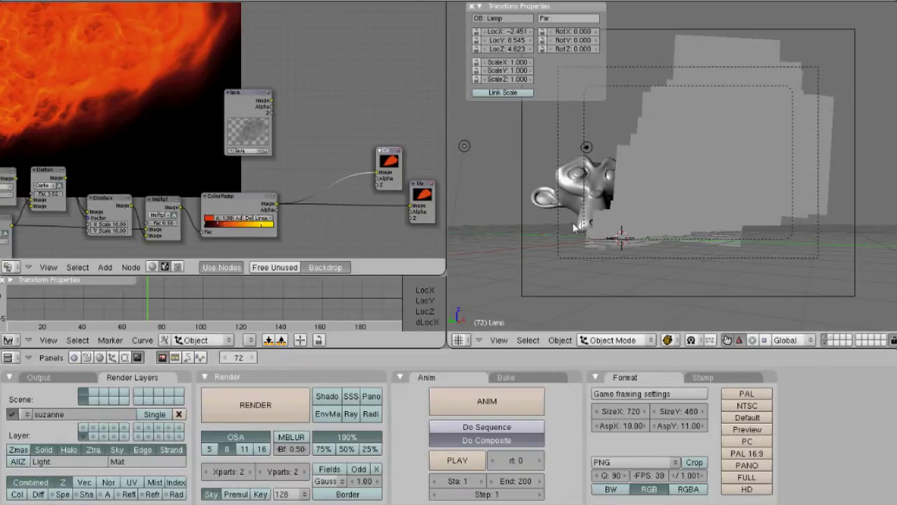
# Step: Render the scene and connect the suzanne render layer's Image output to the Viewer node in an enlarged node editor
pyautogui.press('F12')
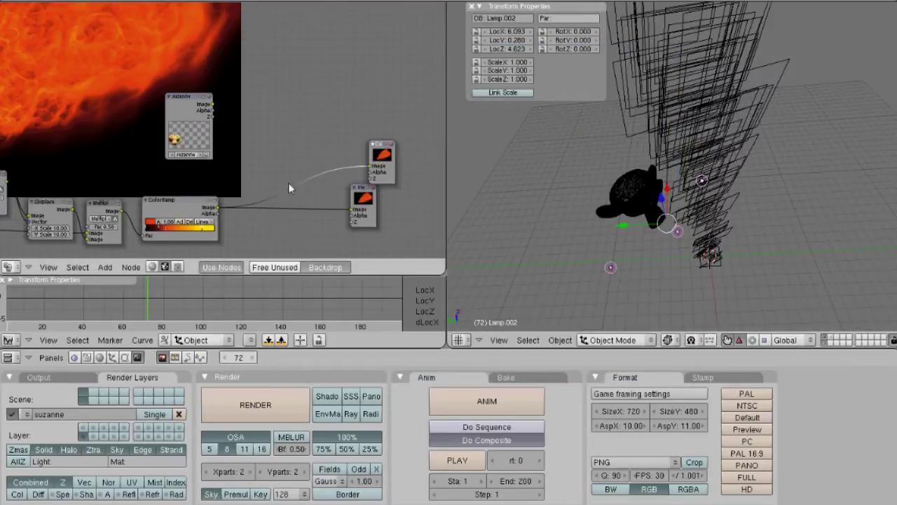
pyautogui.hotkey('ctrl', 'Up')
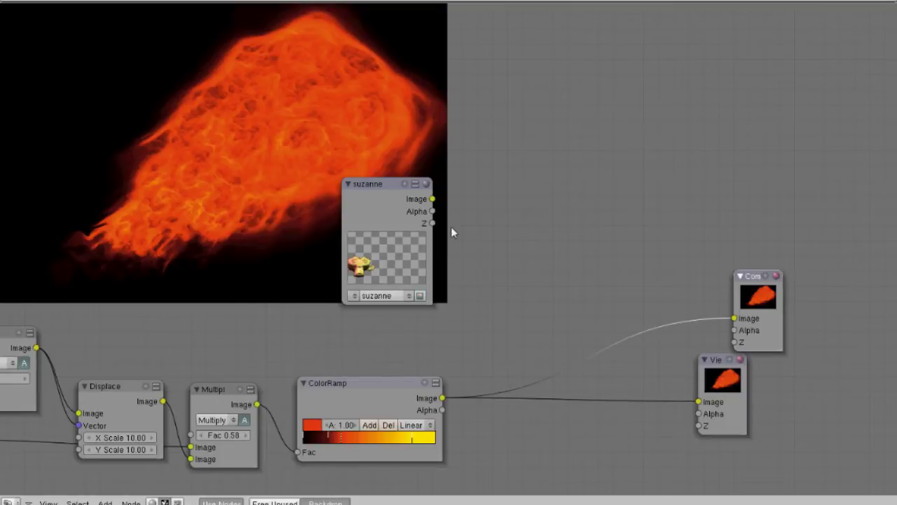
pyautogui.moveTo(431, 199); pyautogui.dragTo(700, 401)
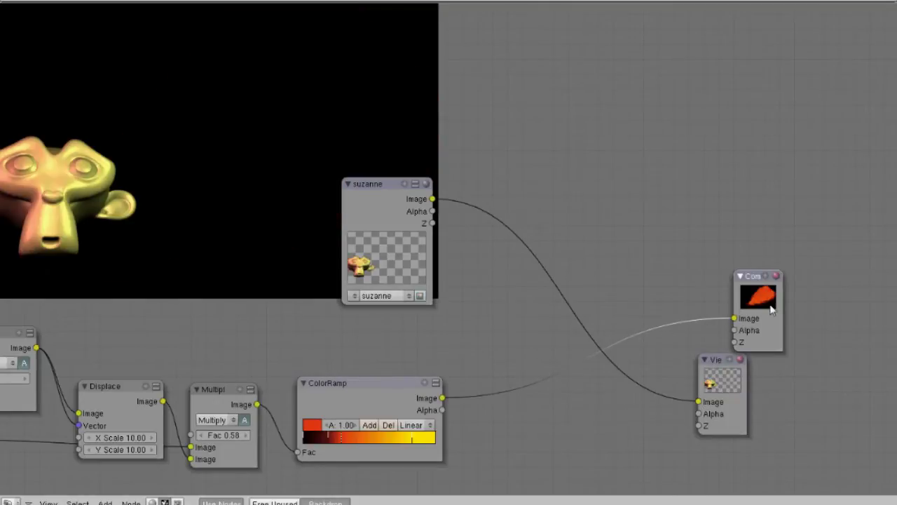
# Step: Delete the Composite node and connect the lava ColorRamp's Image output to the Viewer
pyautogui.press('x')
pyautogui.keyDown('alt'); pyautogui.moveTo(673, 344); pyautogui.dragTo(582, 373, button='middle'); pyautogui.keyUp('alt')
pyautogui.scroll(-3, 485, 411)
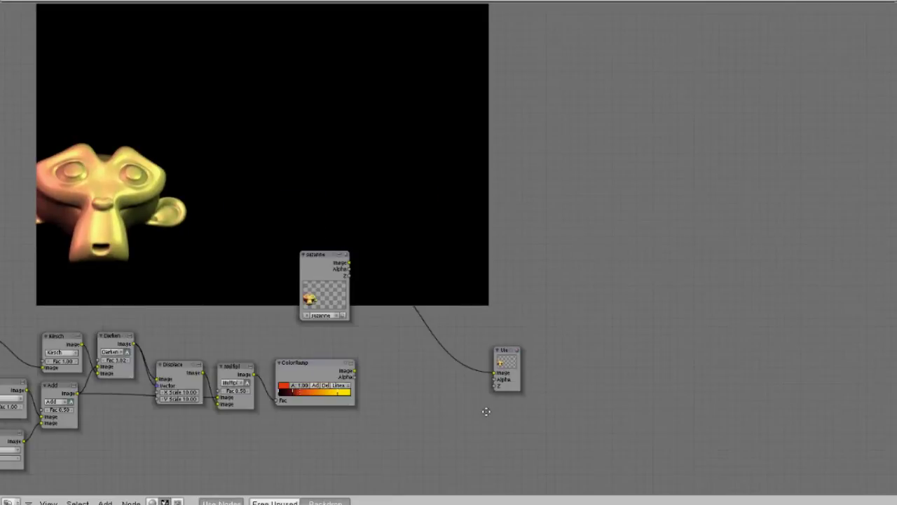
pyautogui.scroll(2, 485, 412)
pyautogui.moveTo(306, 436); pyautogui.dragTo(511, 438)
# Step: Insert a second ColorRamp between the lava ColorRamp and the Viewer, and slide its white stop close to the black end
pyautogui.press('space')
pyautogui.moveTo(540, 282)
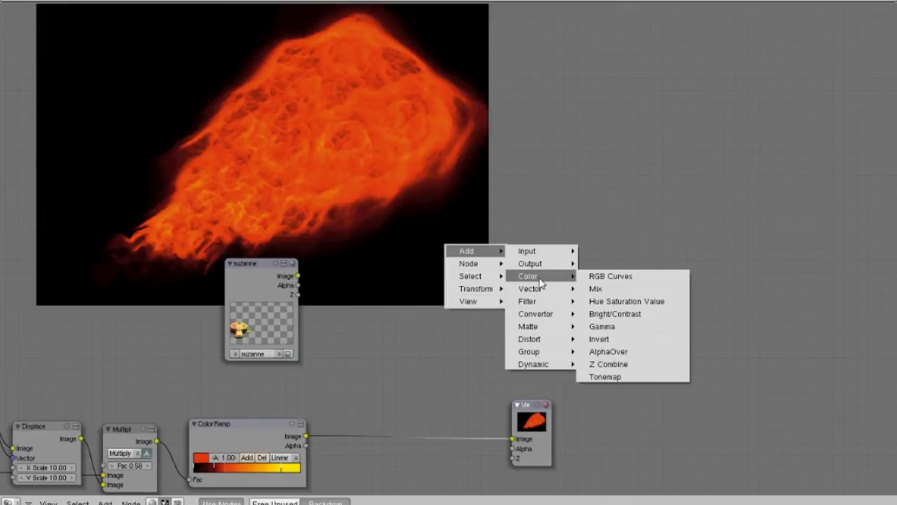
pyautogui.moveTo(543, 313)
pyautogui.click(607, 314)
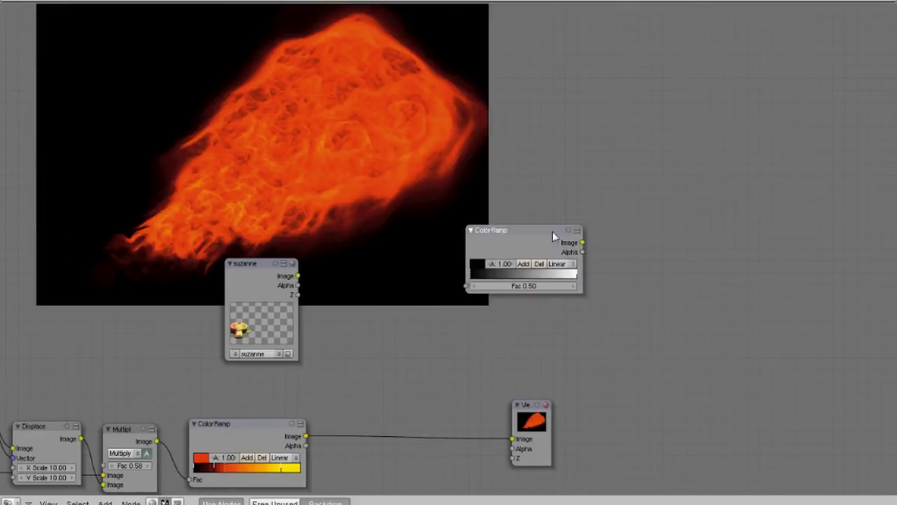
pyautogui.click(425, 392)
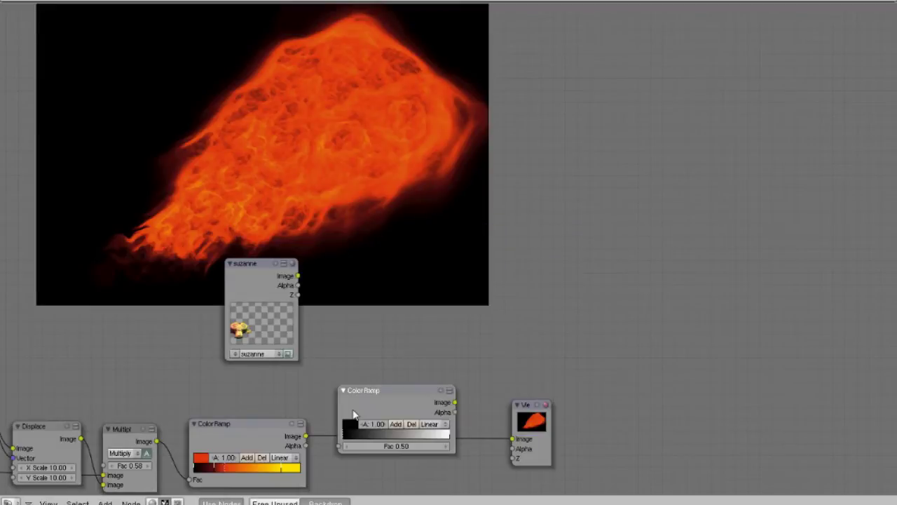
pyautogui.moveTo(305, 436); pyautogui.dragTo(338, 445)
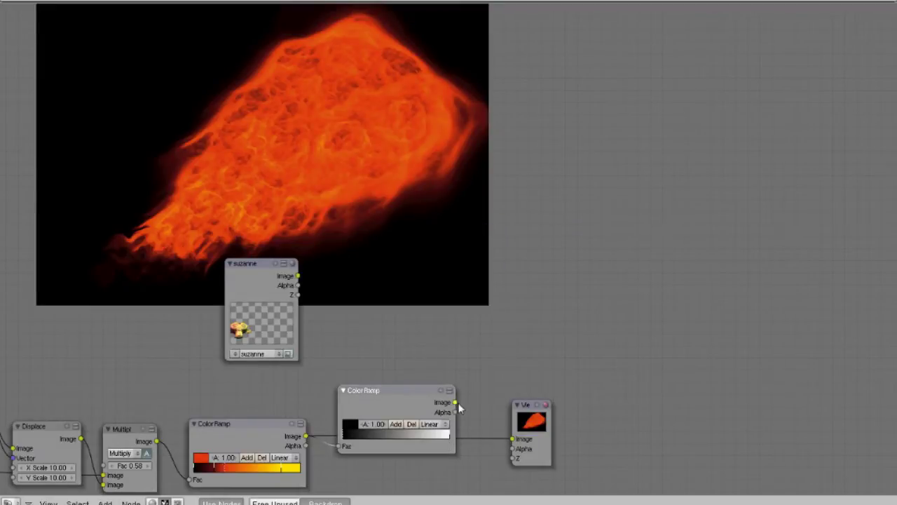
pyautogui.moveTo(456, 404); pyautogui.dragTo(513, 440)
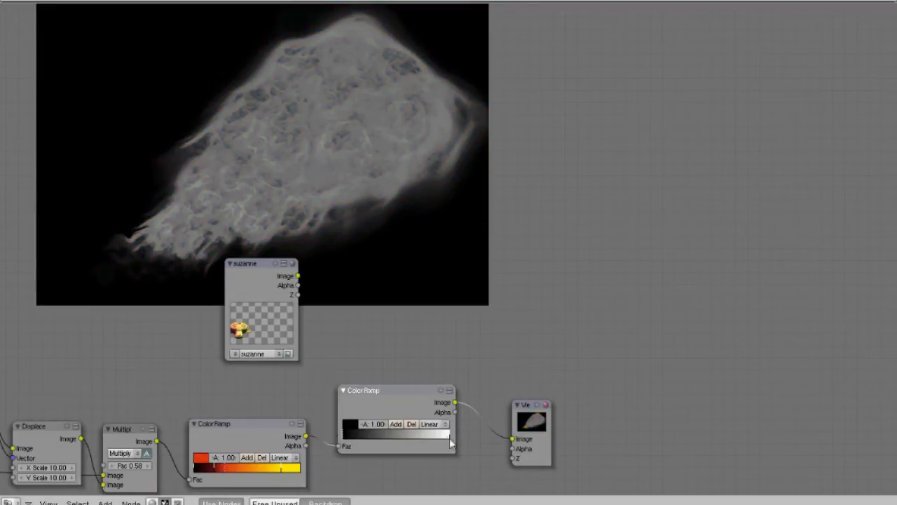
pyautogui.moveTo(449, 438); pyautogui.dragTo(360, 439)
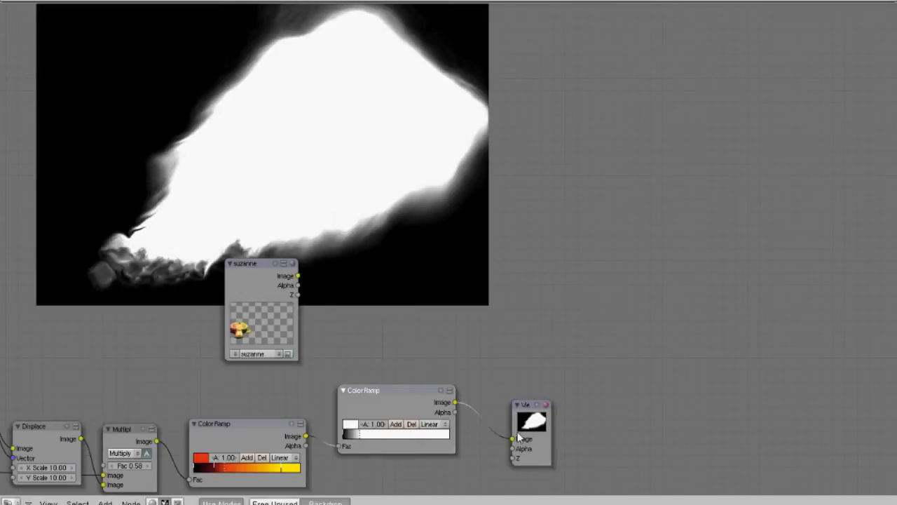
# Step: Add a Mix node before the Viewer and feed the black-and-white ColorRamp's Image output into its Fac input
pyautogui.moveTo(518, 434); pyautogui.dragTo(612, 419)
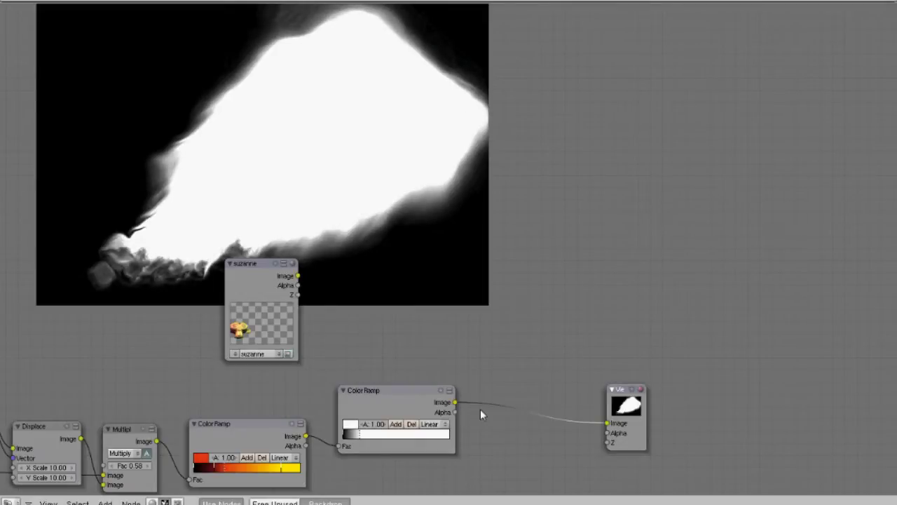
pyautogui.moveTo(414, 402); pyautogui.dragTo(425, 422)
pyautogui.press('space')
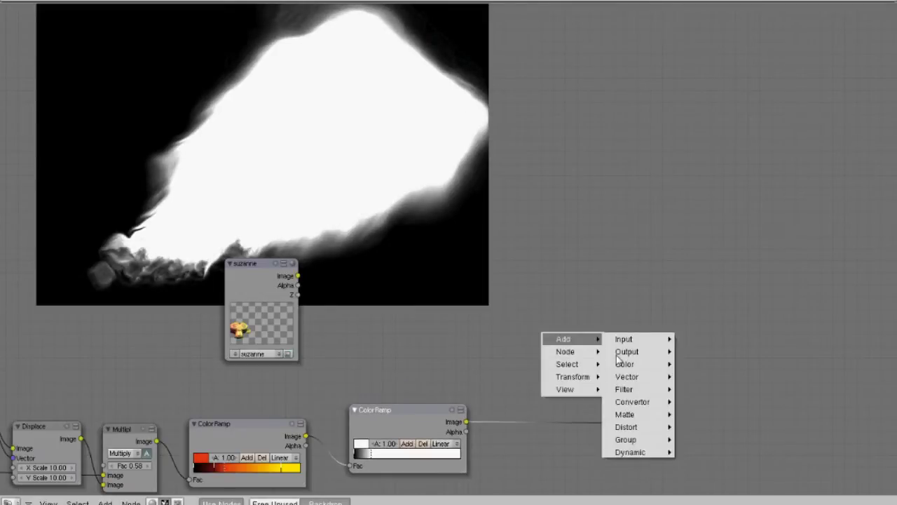
pyautogui.moveTo(623, 364)
pyautogui.click(692, 377)
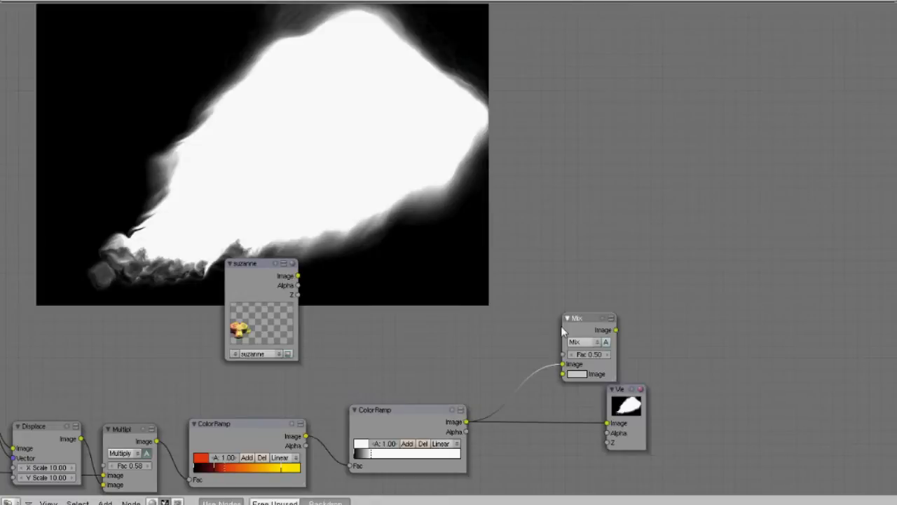
pyautogui.click(553, 319)
pyautogui.moveTo(554, 356); pyautogui.dragTo(554, 347)
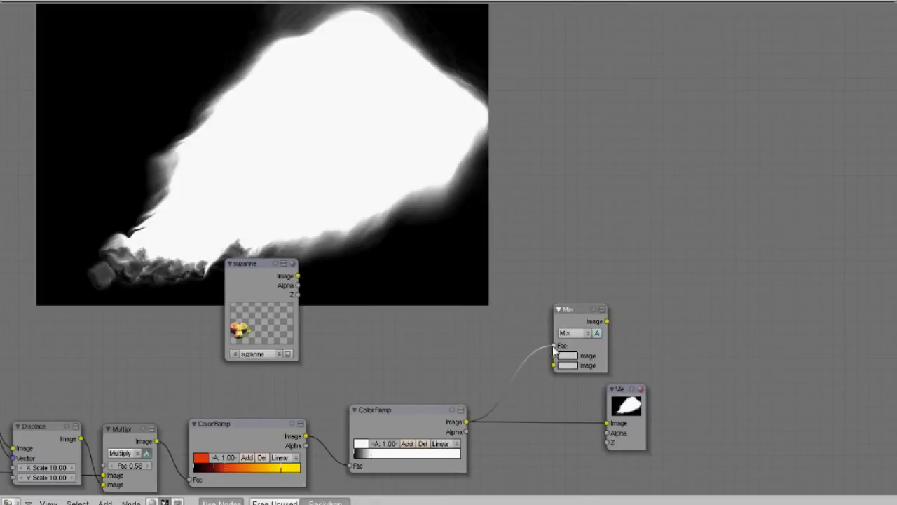
# Step: Connect the suzanne Image and the lava ColorRamp to the Mix node's first and second Image inputs, and its output to the Viewer
pyautogui.moveTo(299, 277); pyautogui.dragTo(554, 356)
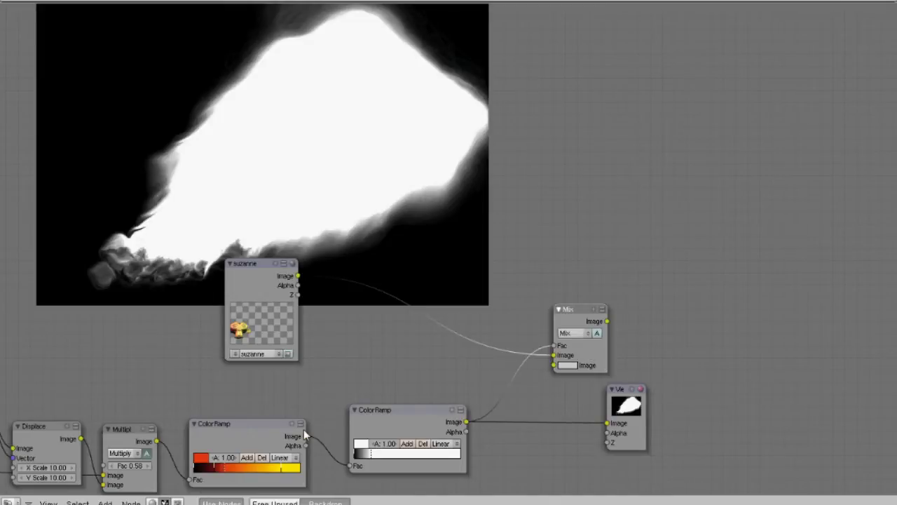
pyautogui.moveTo(305, 435); pyautogui.dragTo(554, 364)
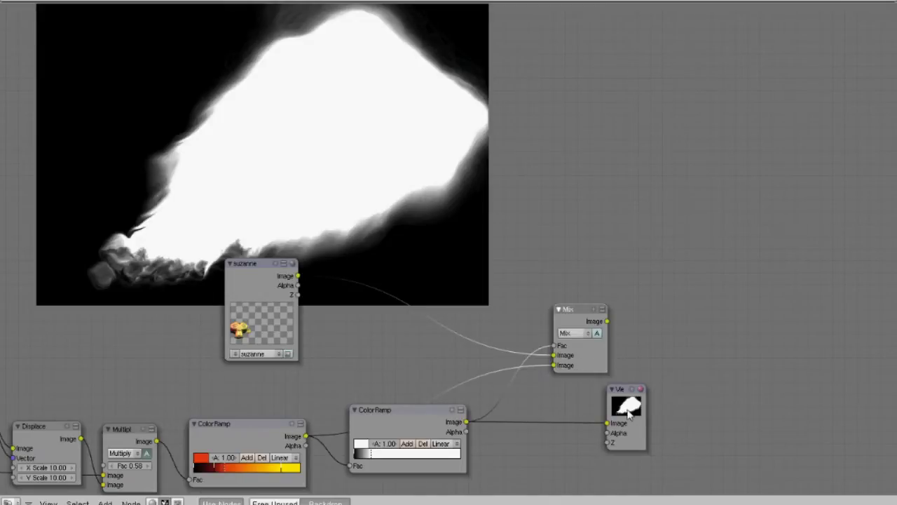
pyautogui.moveTo(629, 413); pyautogui.dragTo(670, 374)
pyautogui.moveTo(607, 321); pyautogui.dragTo(649, 383)
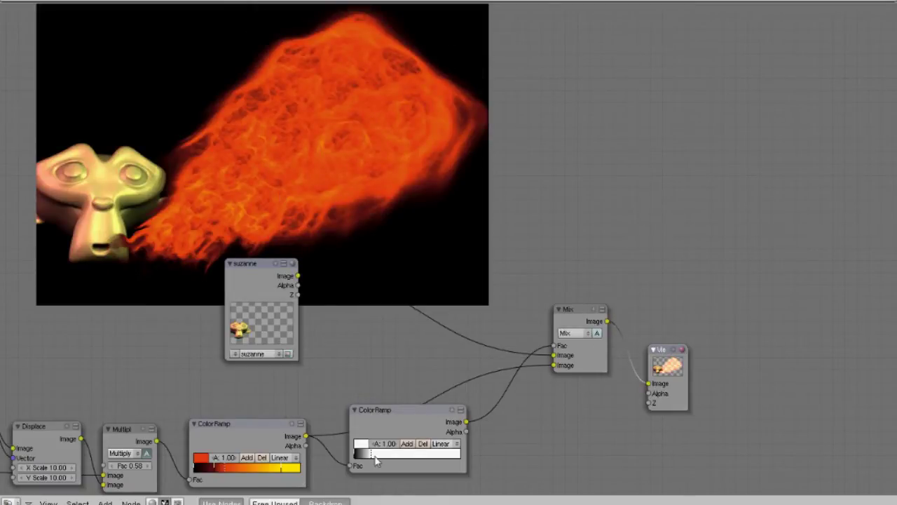
# Step: Nudge the mask ColorRamp's white stop slightly toward the white end and place a duplicate of that node above it
pyautogui.moveTo(376, 459)
pyautogui.mouseDown()
pyautogui.moveTo(415, 457)
pyautogui.moveTo(379, 459)
pyautogui.mouseUp()
pyautogui.moveTo(543, 406); pyautogui.dragTo(412, 414, button='middle')
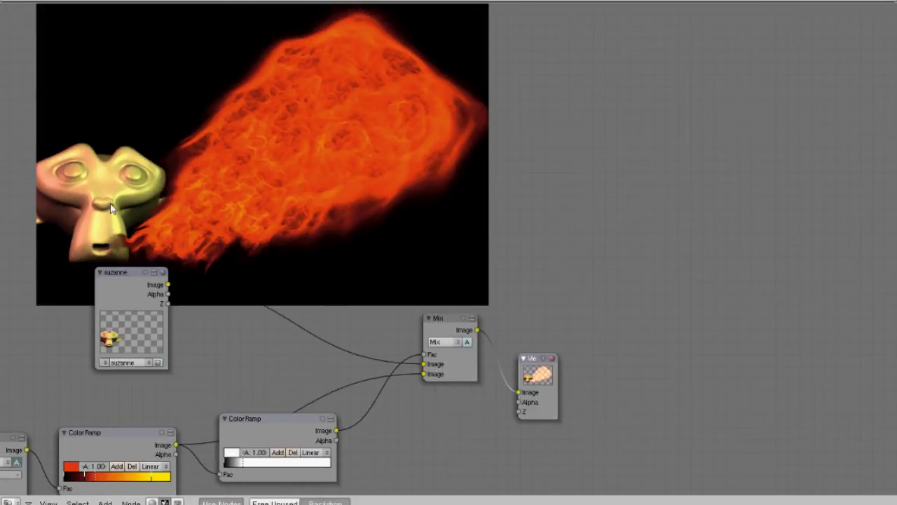
pyautogui.click(288, 434)
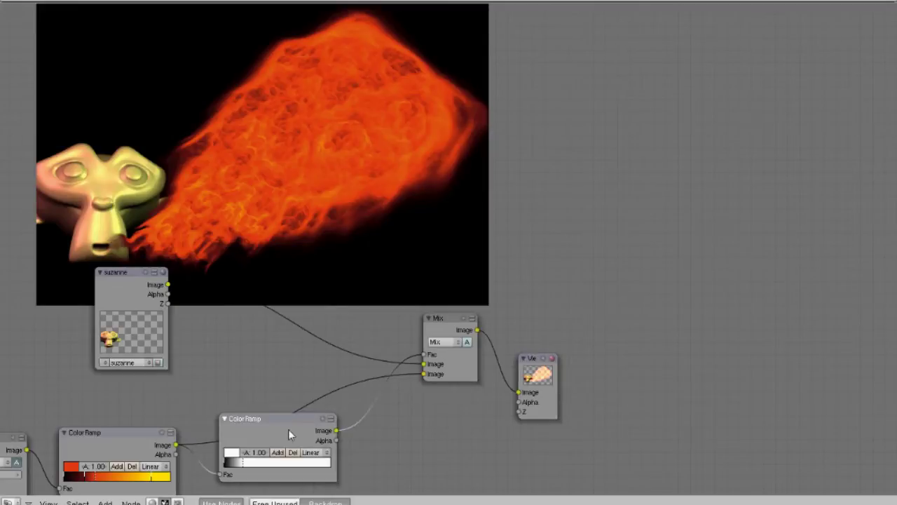
pyautogui.hotkey('shift', 'd')
pyautogui.click(294, 354)
pyautogui.moveTo(177, 333); pyautogui.dragTo(196, 275, button='middle')
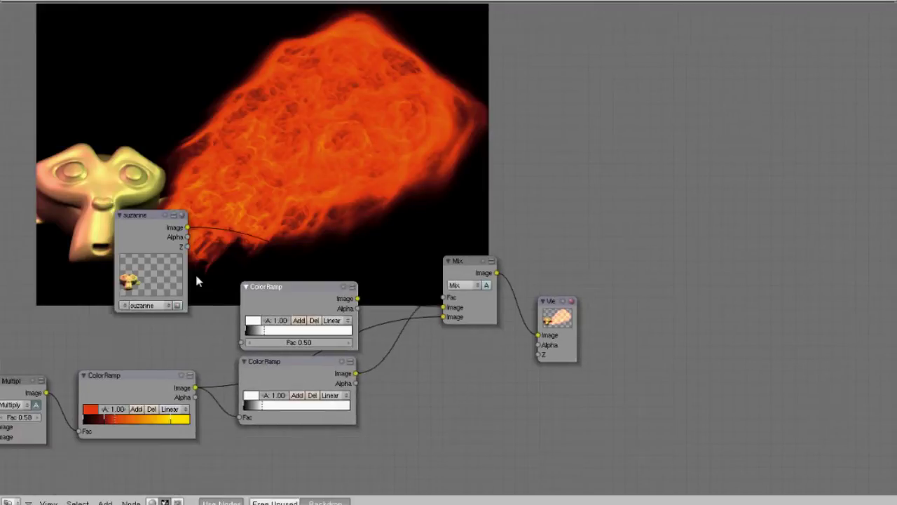
# Step: Move the duplicate ramp's white stop further from the black end and connect the lava ColorRamp's Image output to its Fac input
pyautogui.moveTo(166, 229); pyautogui.dragTo(163, 181)
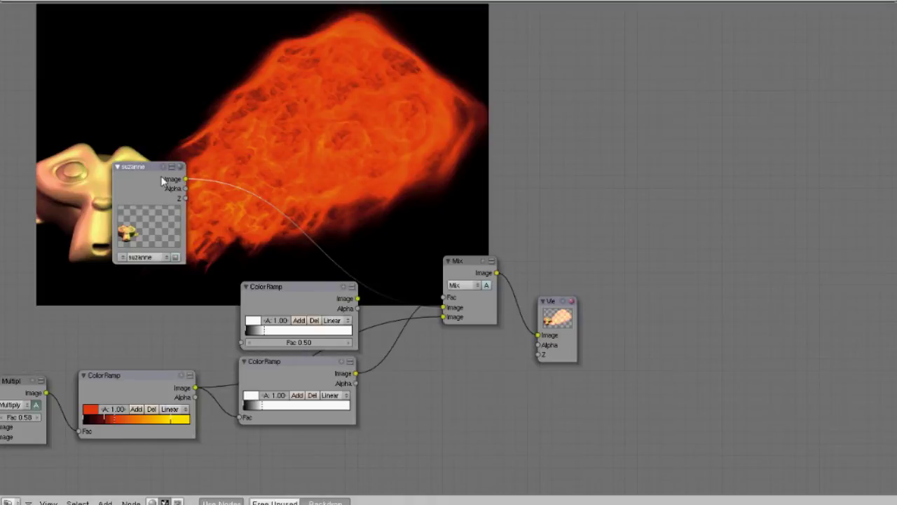
pyautogui.moveTo(162, 181); pyautogui.dragTo(255, 286, button='middle')
pyautogui.click(370, 436)
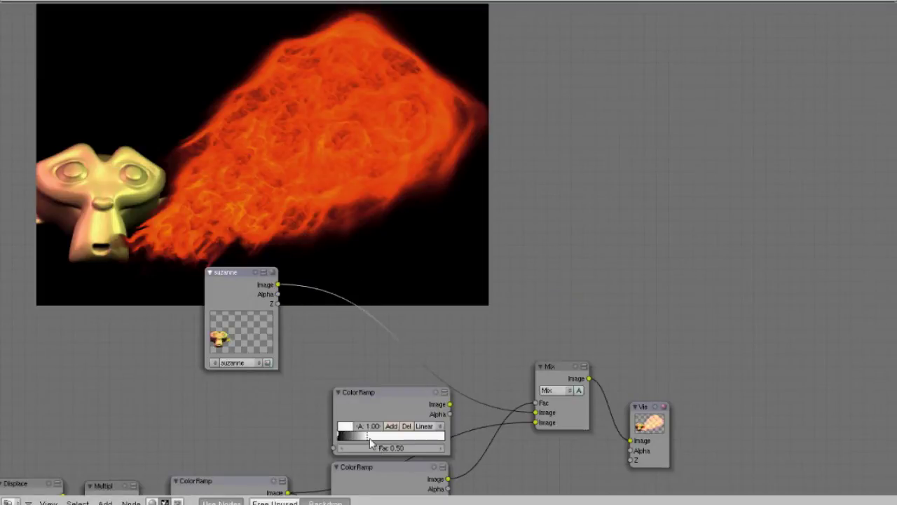
pyautogui.moveTo(298, 492); pyautogui.dragTo(315, 441, button='middle')
pyautogui.moveTo(316, 446); pyautogui.dragTo(352, 395)
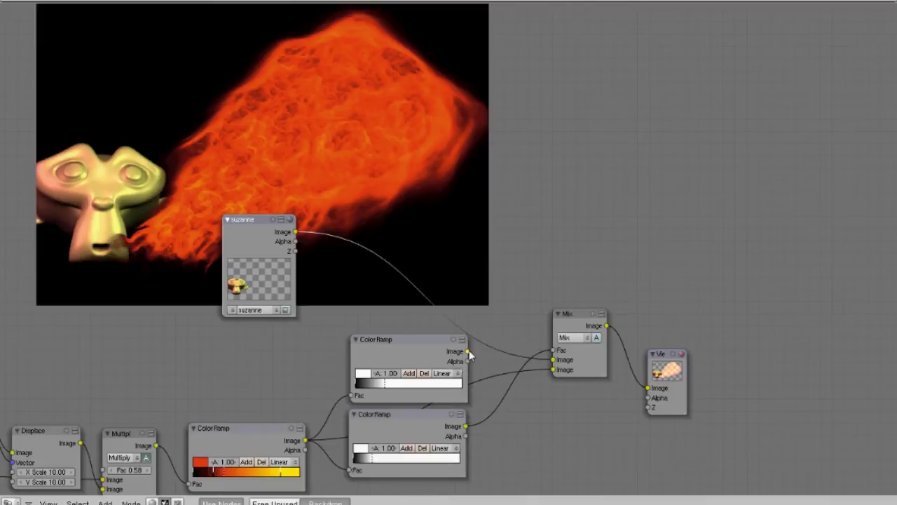
# Step: Add a Displace node fed by the suzanne Image output and set its X Scale and Y Scale to 30
pyautogui.press('space')
pyautogui.moveTo(452, 383)
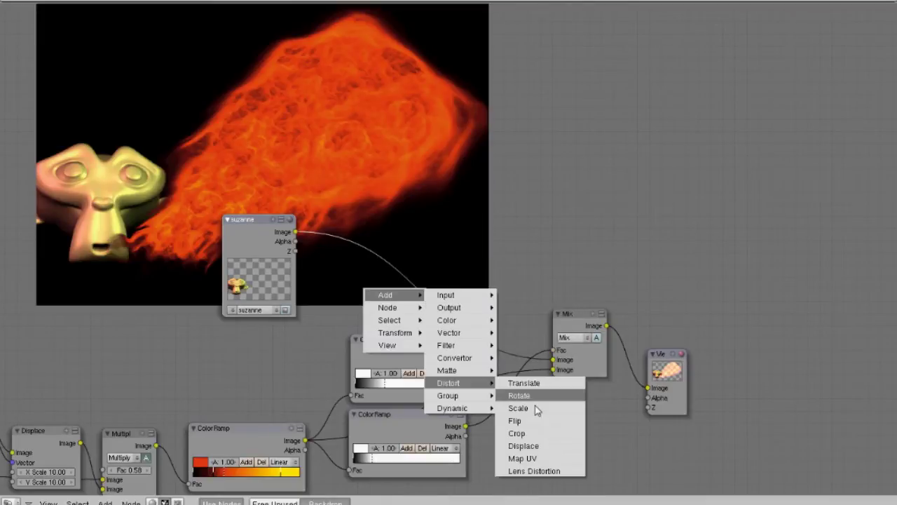
pyautogui.press('Escape')
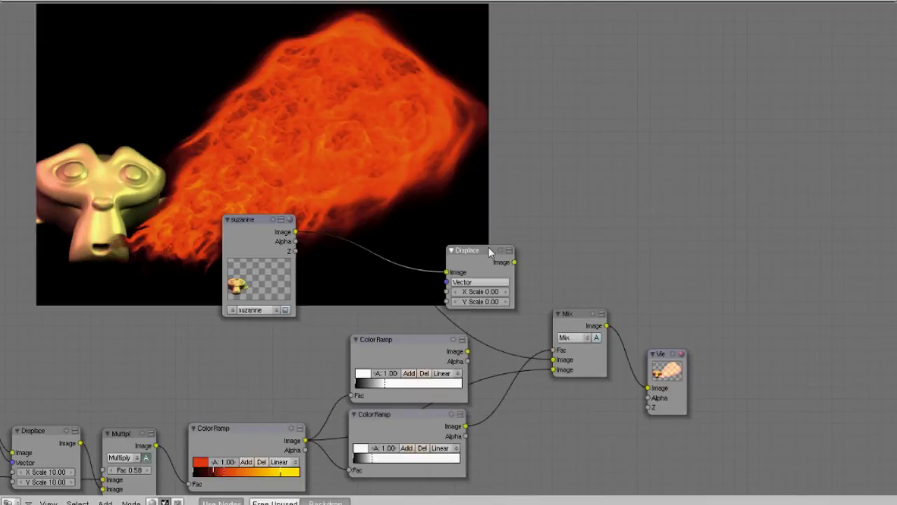
pyautogui.moveTo(488, 246); pyautogui.dragTo(494, 243)
pyautogui.moveTo(453, 277); pyautogui.dragTo(508, 298)
pyautogui.click(509, 301)
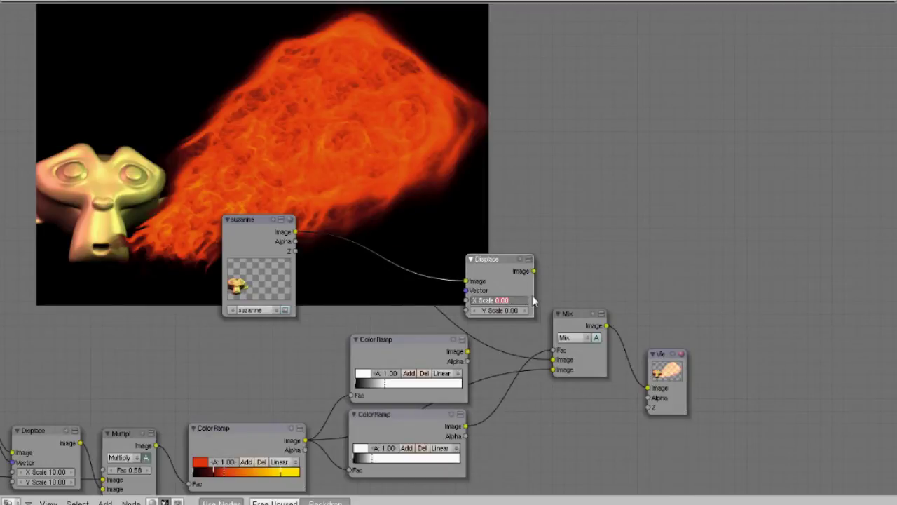
pyautogui.write('30')
pyautogui.press('Tab')
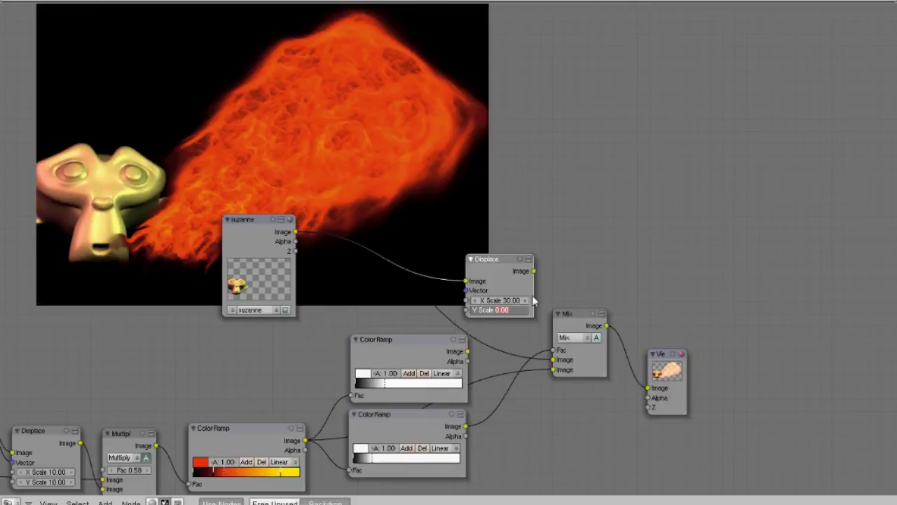
pyautogui.write('30')
pyautogui.press('Return')
# Step: Connect the duplicated ColorRamp to the Displace node's Vector input and the Displace output to the Mix node's first Image input
pyautogui.moveTo(401, 341); pyautogui.dragTo(355, 341)
pyautogui.moveTo(585, 327); pyautogui.dragTo(596, 313)
pyautogui.click(537, 275)
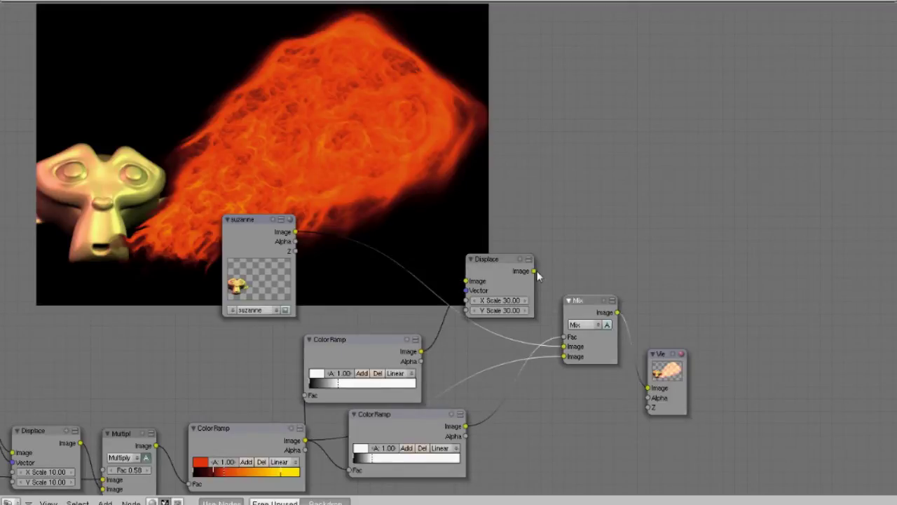
pyautogui.moveTo(537, 275); pyautogui.dragTo(569, 349)
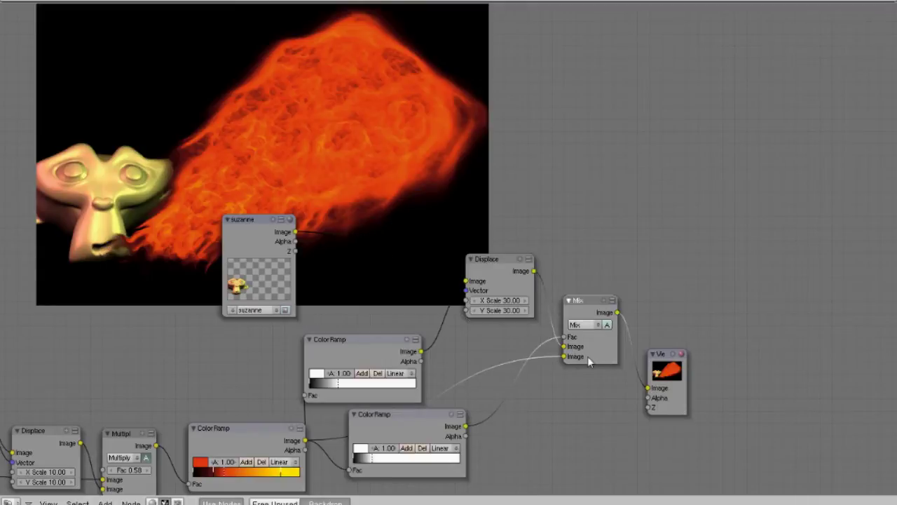
# Step: Slide the white stop of the ColorRamp driving the Displace node further toward the white end
pyautogui.moveTo(587, 356); pyautogui.dragTo(574, 366, button='middle')
pyautogui.moveTo(392, 371); pyautogui.dragTo(429, 410, button='middle')
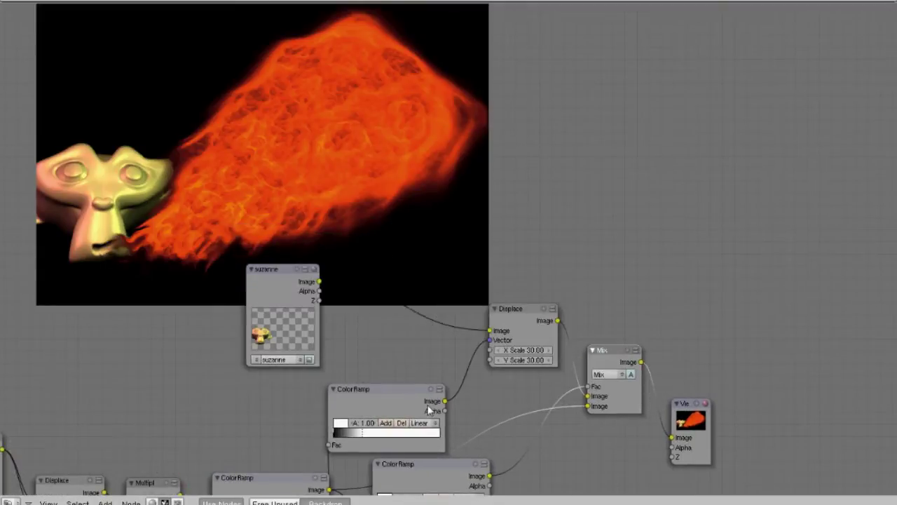
pyautogui.moveTo(430, 410); pyautogui.dragTo(443, 403)
pyautogui.moveTo(377, 425)
pyautogui.mouseDown()
pyautogui.moveTo(410, 427)
pyautogui.moveTo(376, 430)
pyautogui.moveTo(391, 430)
pyautogui.mouseUp()
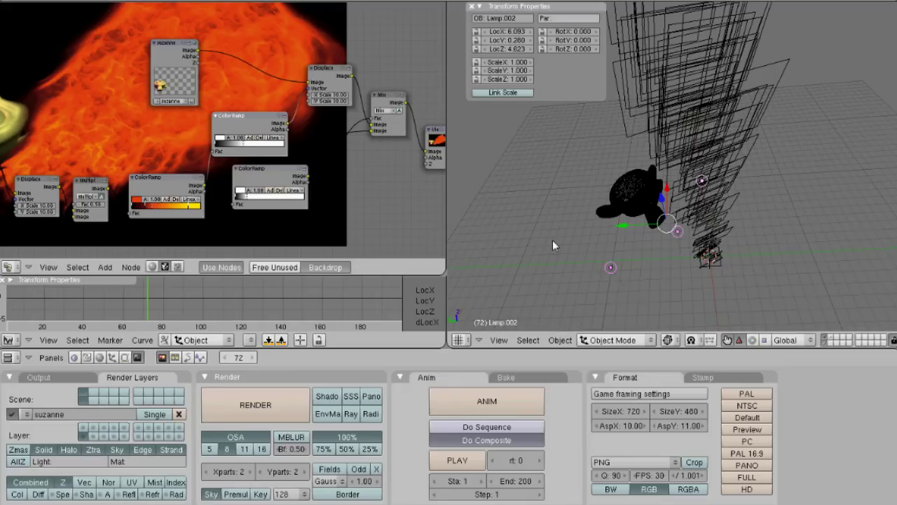
# Step: Switch the 3D view to solid shading and duplicate Suzanne in the top view, placing the copy at about X 1.91, Y -9.50
pyautogui.moveTo(552, 240)
pyautogui.mouseDown(button='middle')
pyautogui.moveTo(677, 256)
pyautogui.moveTo(742, 229)
pyautogui.mouseUp(button='middle')
pyautogui.press('z')
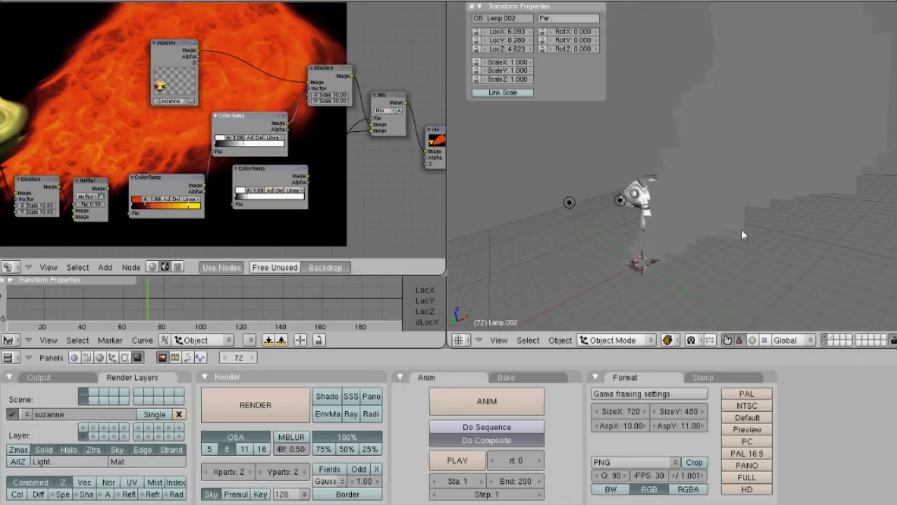
pyautogui.press('KP_0')
pyautogui.moveTo(280, 151); pyautogui.dragTo(385, 160, button='middle')
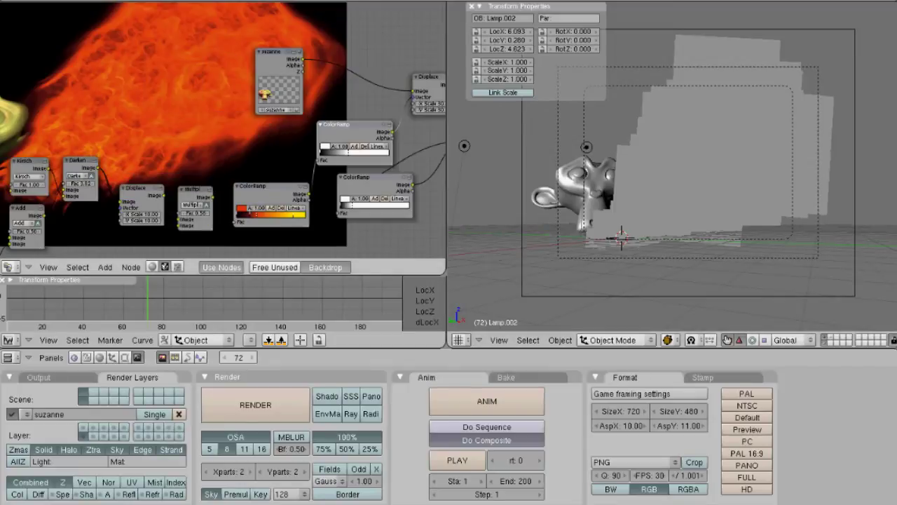
pyautogui.moveTo(293, 138); pyautogui.dragTo(195, 140, button='middle')
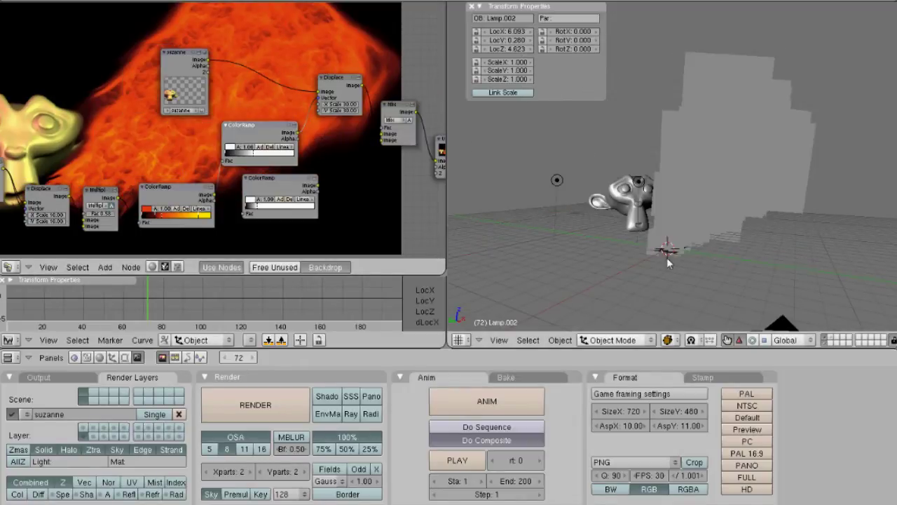
pyautogui.press('KP_7')
pyautogui.press('KP_5')
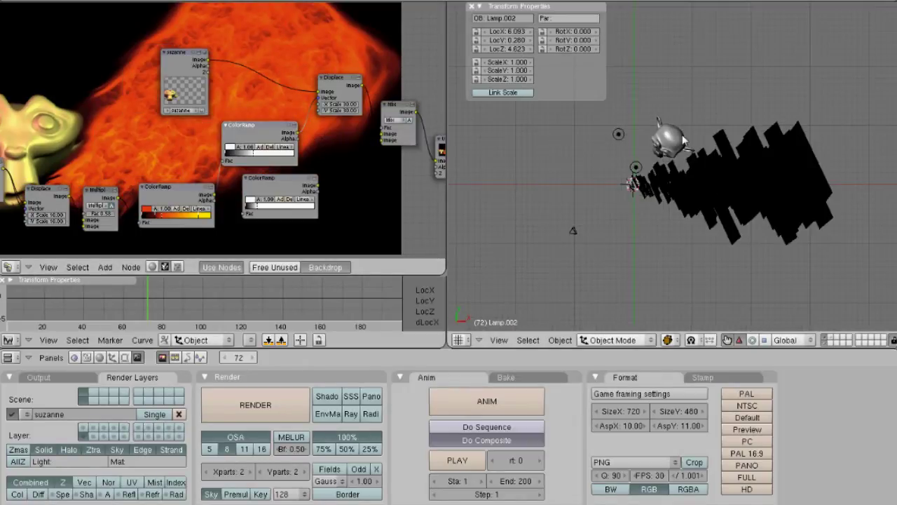
pyautogui.rightClick(680, 140)
pyautogui.hotkey('shift', 'd')
pyautogui.click(661, 251)
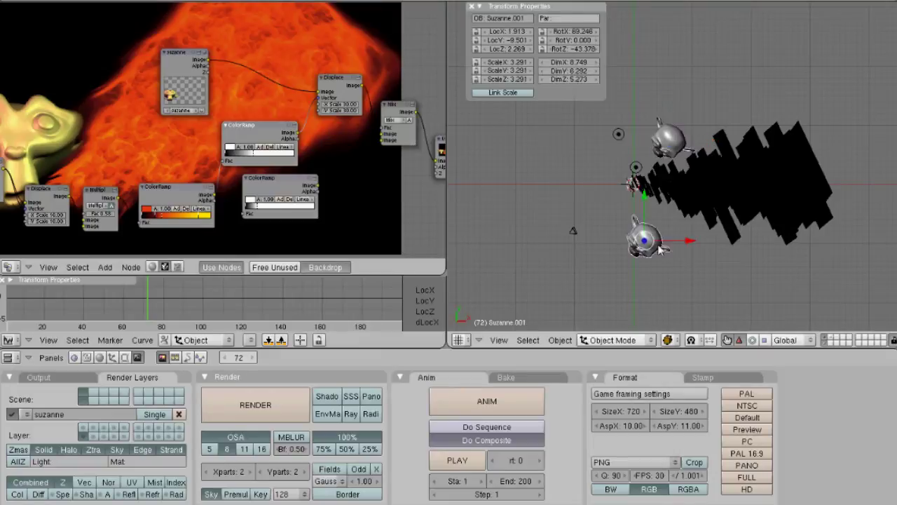
# Step: Scale the Suzanne copy to about 2.195 and position it in front of the lava planes at about X -0.376, Y -5.002, Z 1.779
pyautogui.press('s')
pyautogui.click(663, 263)
pyautogui.press('g')
pyautogui.click(649, 239)
pyautogui.press('KP_0')
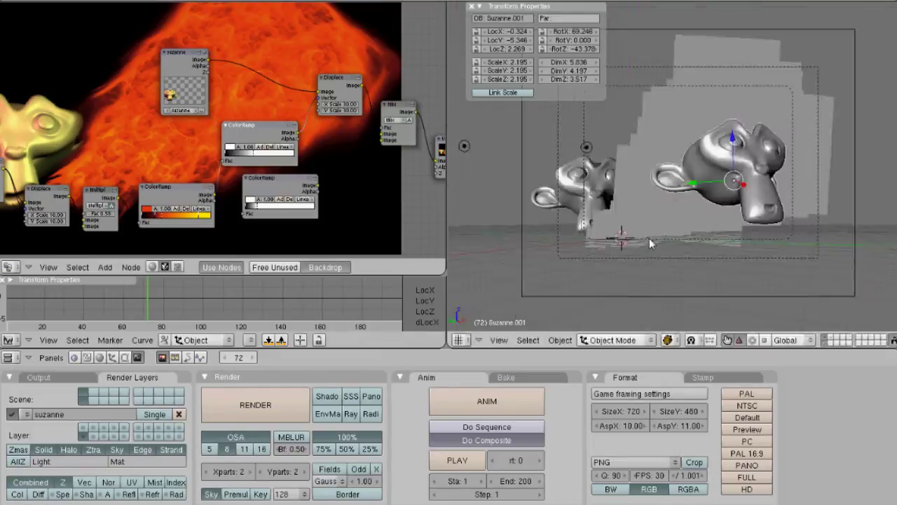
pyautogui.press('g')
pyautogui.click(818, 256)
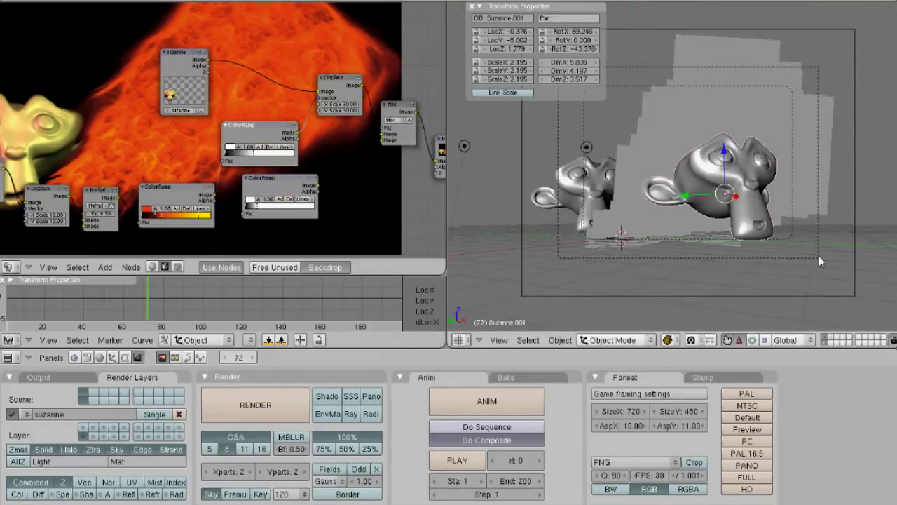
# Step: Scale the Suzanne copy down to about 1.344 and rotate it around global Z to about -101.629 degrees
pyautogui.press('s')
pyautogui.click(780, 233)
pyautogui.press('r')
pyautogui.press('z')
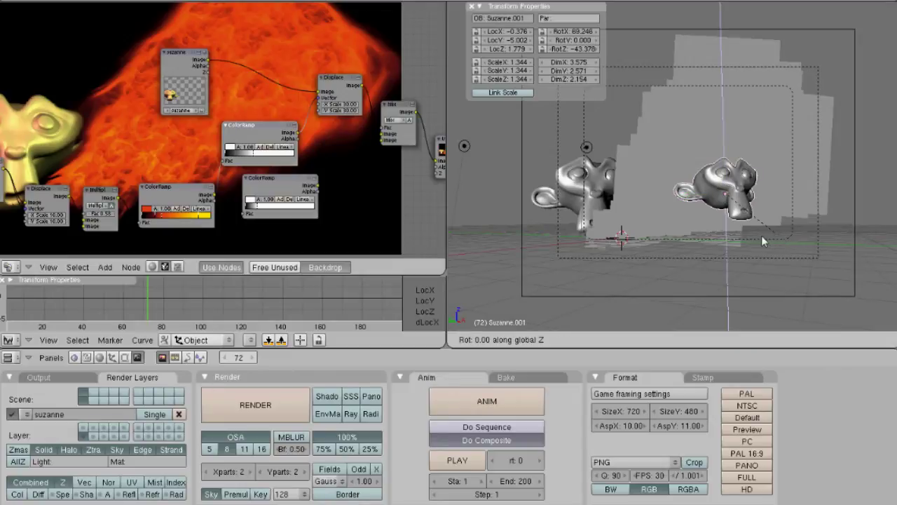
pyautogui.click(761, 223)
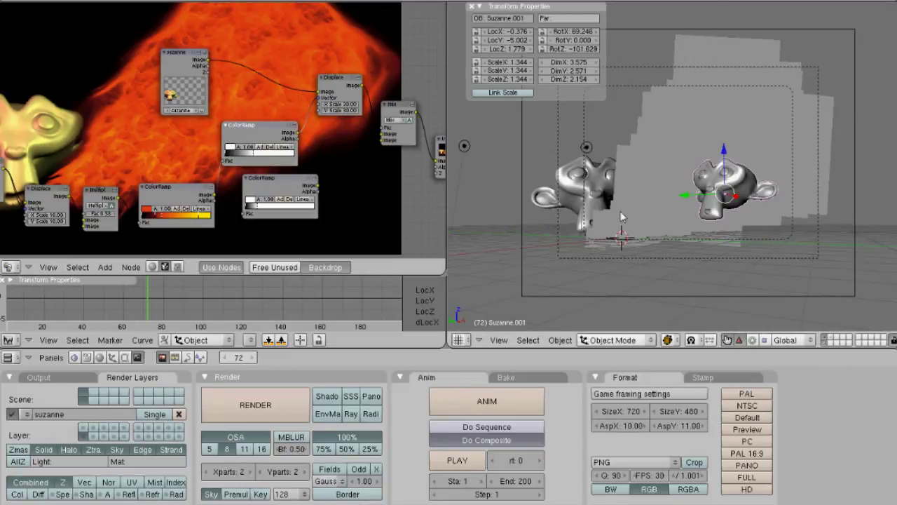
pyautogui.press('F12')
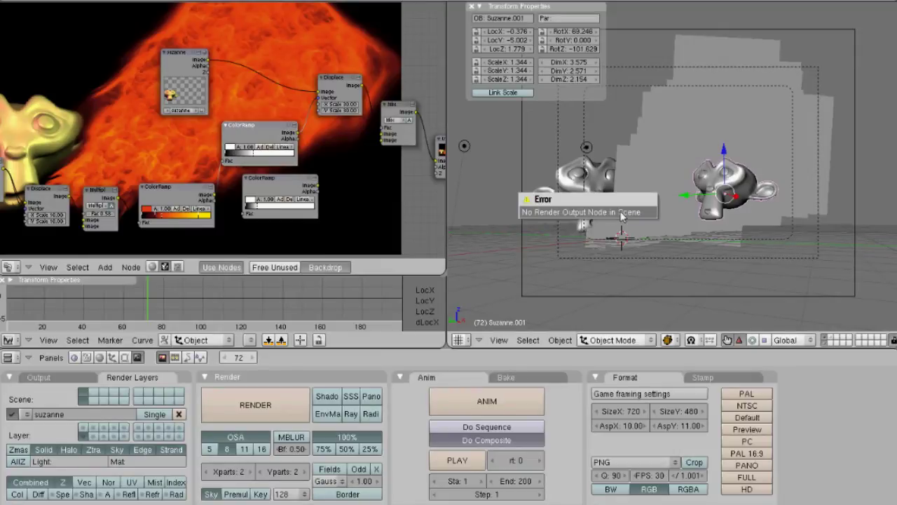
pyautogui.moveTo(377, 185); pyautogui.dragTo(302, 178, button='middle')
pyautogui.press('space')
pyautogui.moveTo(396, 199)
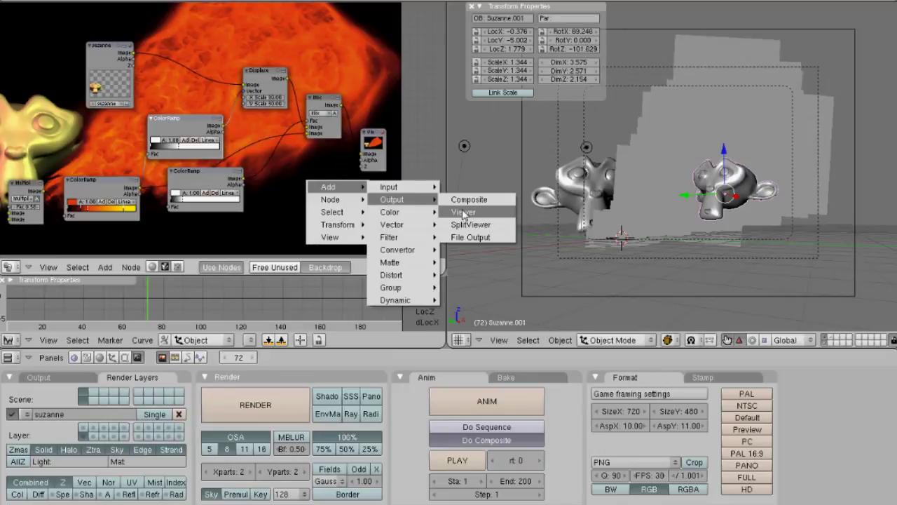
pyautogui.click(463, 212)
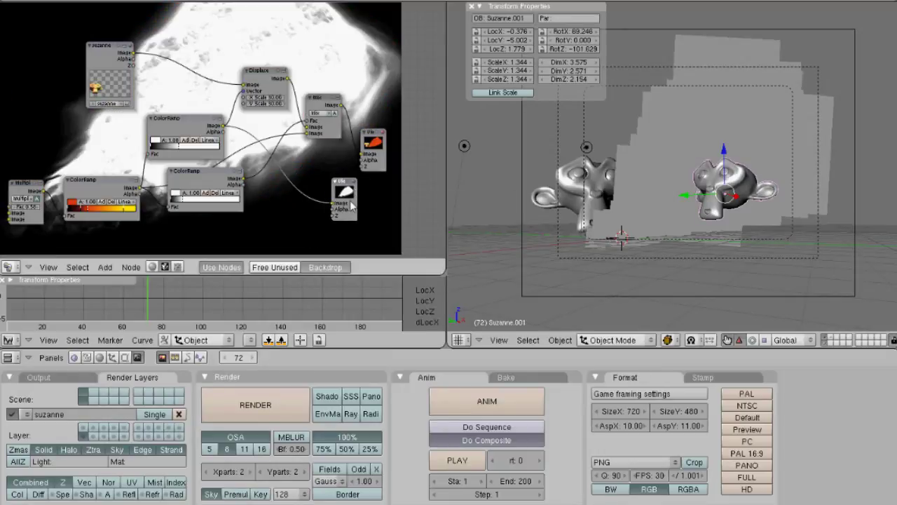
# Step: Add a Composite output node, connect the Mix node's Image output to it, and render the current frame
pyautogui.press('space')
pyautogui.moveTo(431, 217)
pyautogui.click(491, 210)
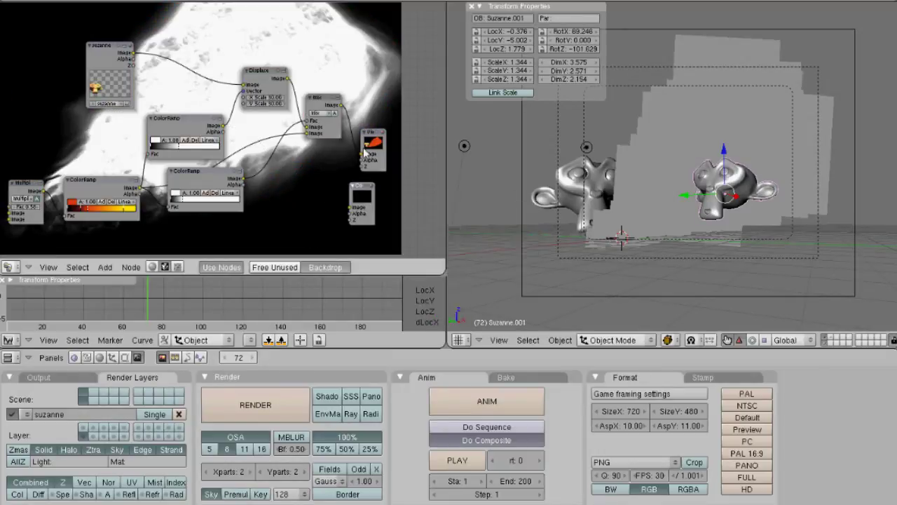
pyautogui.moveTo(342, 105); pyautogui.dragTo(351, 208)
pyautogui.press('F12')
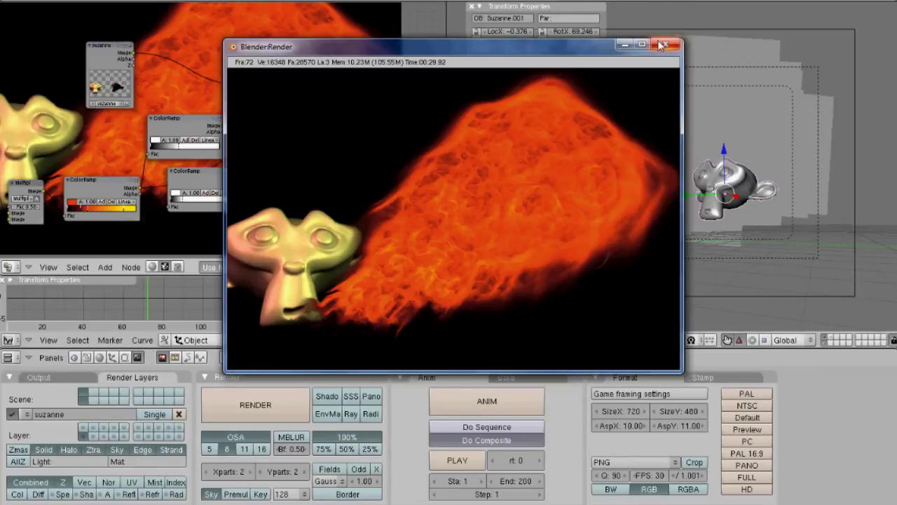
pyautogui.click(663, 46)
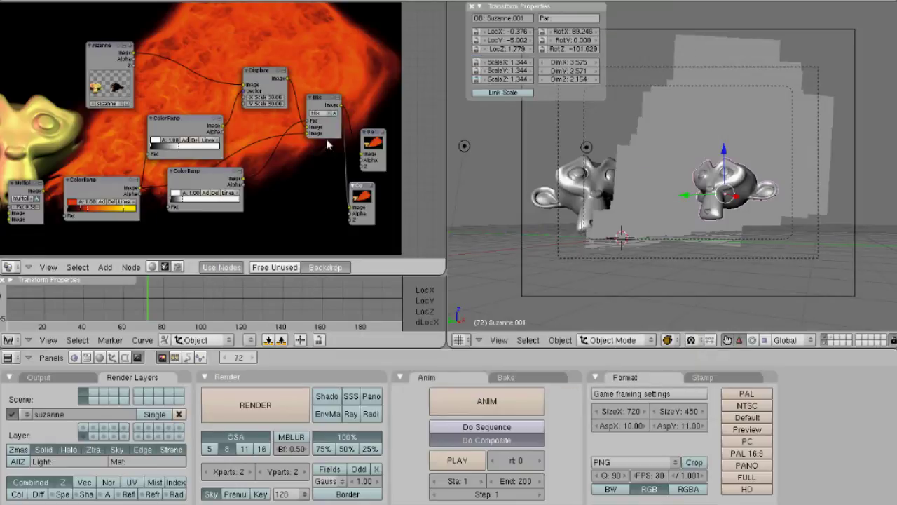
# Step: Maximize the node editor and move the Viewer and Composite nodes farther away from the Mix node
pyautogui.moveTo(27, 114); pyautogui.dragTo(93, 147, button='middle')
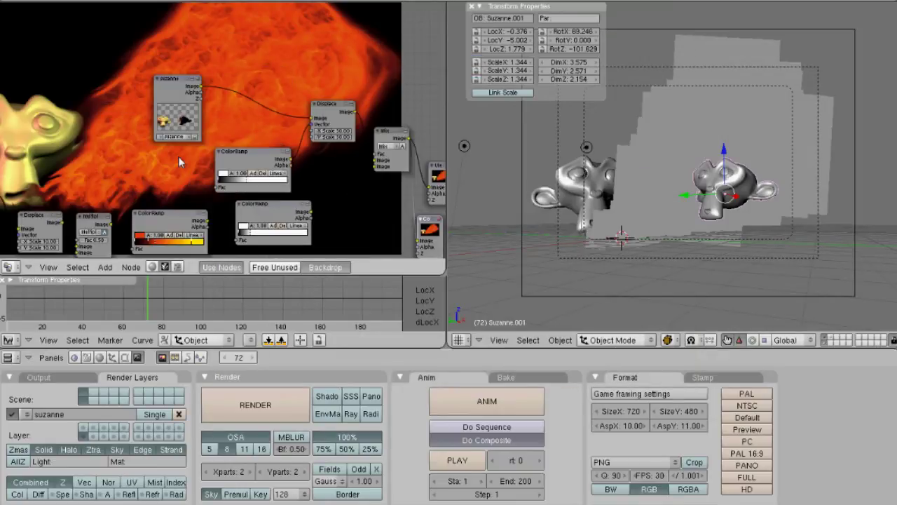
pyautogui.hotkey('ctrl', 'Up')
pyautogui.scroll(-3, 491, 356)
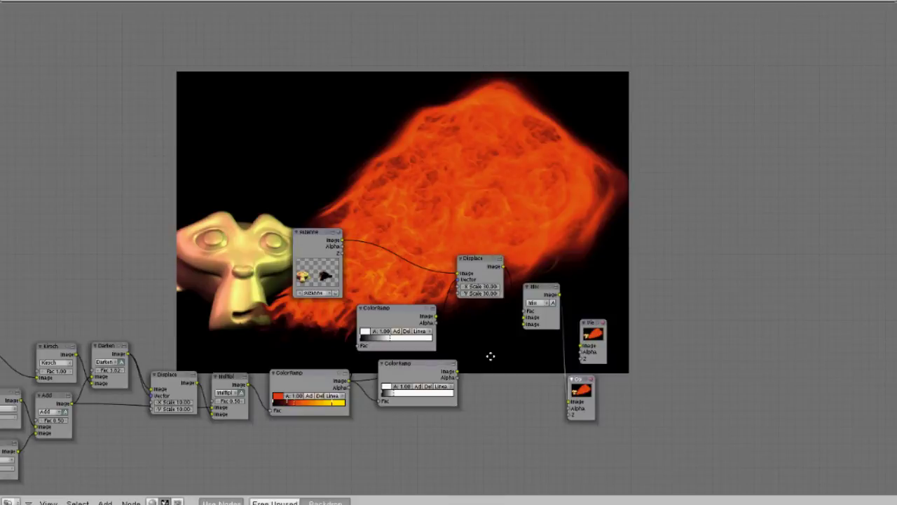
pyautogui.moveTo(490, 356); pyautogui.dragTo(548, 283, button='middle')
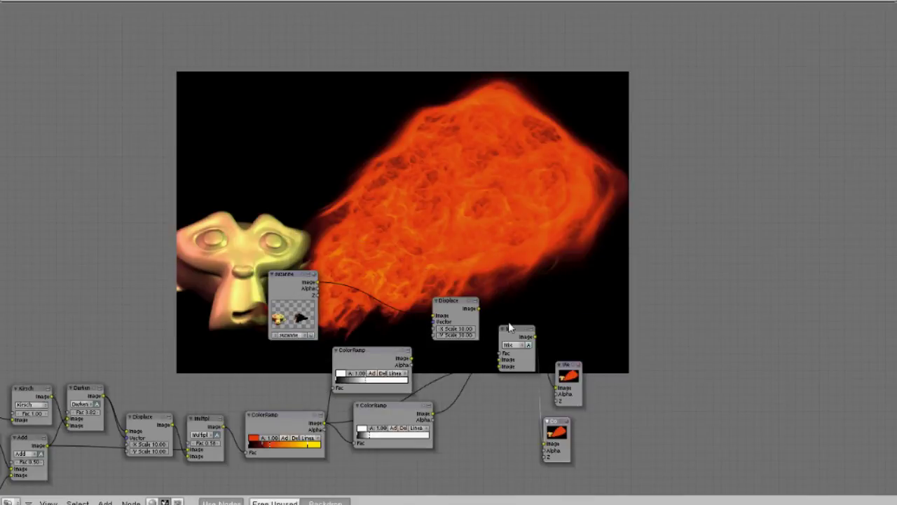
pyautogui.keyDown('shift'); pyautogui.moveTo(520, 240); pyautogui.dragTo(590, 316, button='middle'); pyautogui.keyUp('shift')
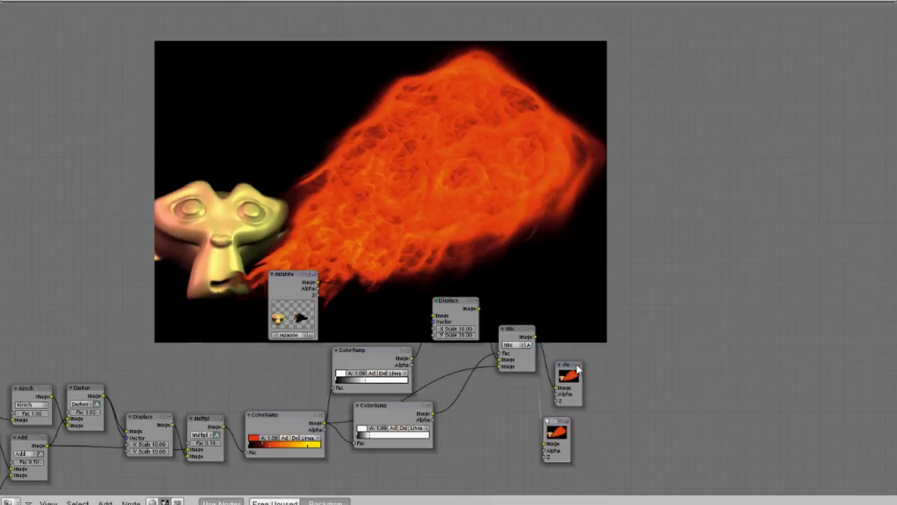
pyautogui.moveTo(577, 368); pyautogui.dragTo(662, 349)
pyautogui.moveTo(577, 423); pyautogui.dragTo(682, 410)
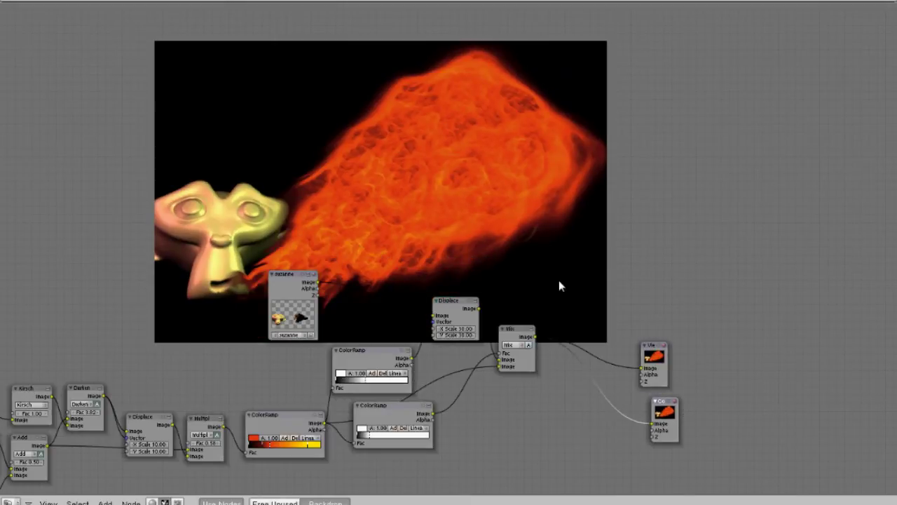
# Step: Add a Z Combine node and place it above and beyond the Mix node
pyautogui.moveTo(559, 285); pyautogui.dragTo(502, 294, button='middle')
pyautogui.press('space')
pyautogui.moveTo(585, 312)
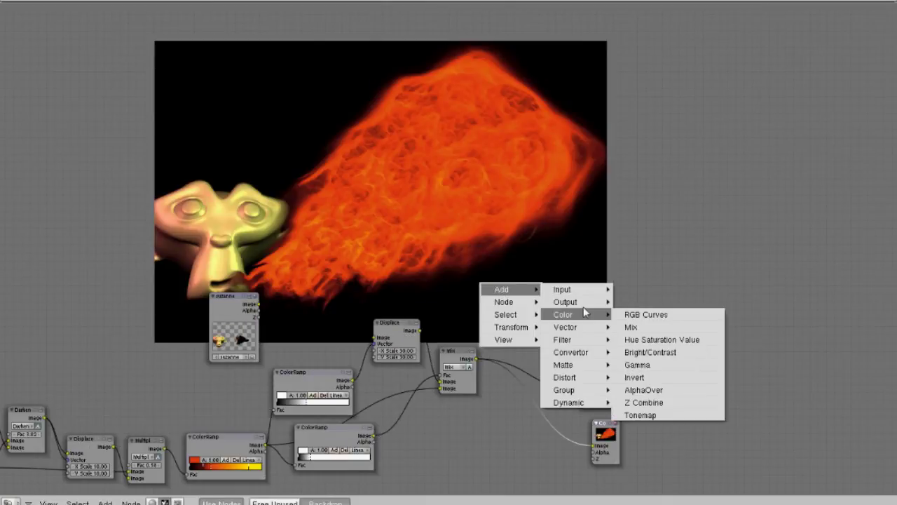
pyautogui.moveTo(590, 354)
pyautogui.press('Escape')
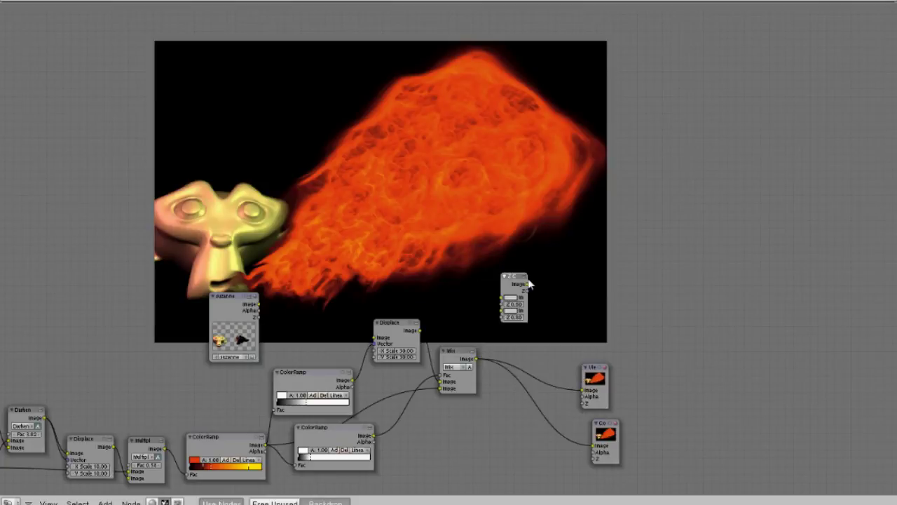
pyautogui.click(534, 279)
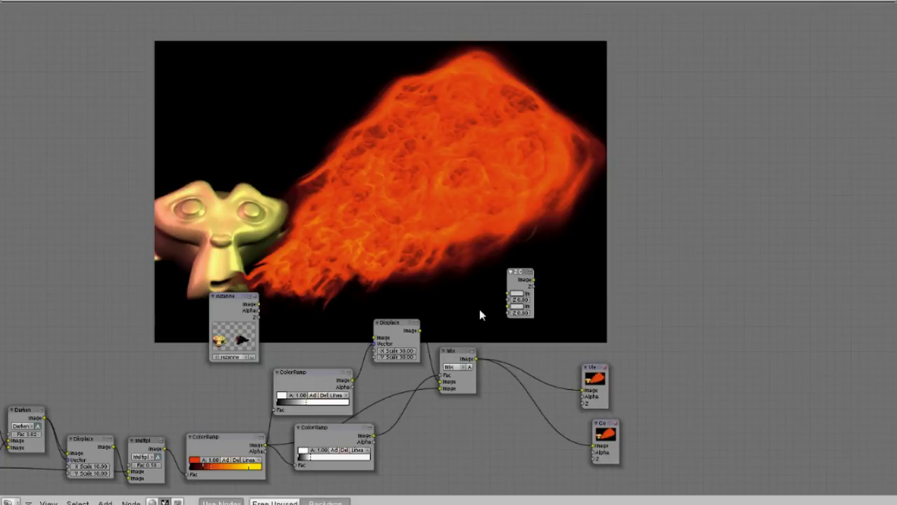
# Step: Connect suzanne's Image and Z to Z Combine's first inputs, and the orange ColorRamp's Image and the lava layer's Z to its second inputs
pyautogui.moveTo(479, 314); pyautogui.dragTo(510, 299)
pyautogui.moveTo(258, 304); pyautogui.dragTo(508, 292)
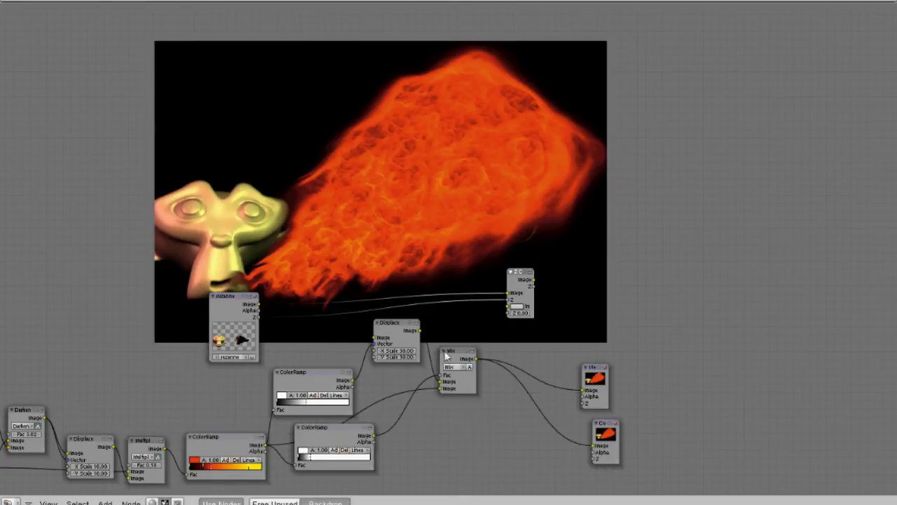
pyautogui.moveTo(266, 444); pyautogui.dragTo(419, 330)
pyautogui.moveTo(437, 338); pyautogui.dragTo(639, 283, button='middle')
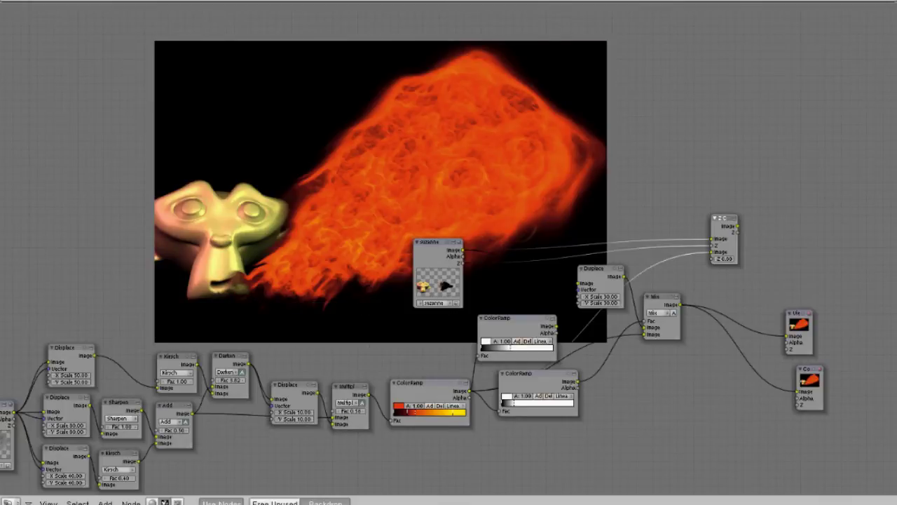
pyautogui.moveTo(12, 425); pyautogui.dragTo(711, 259)
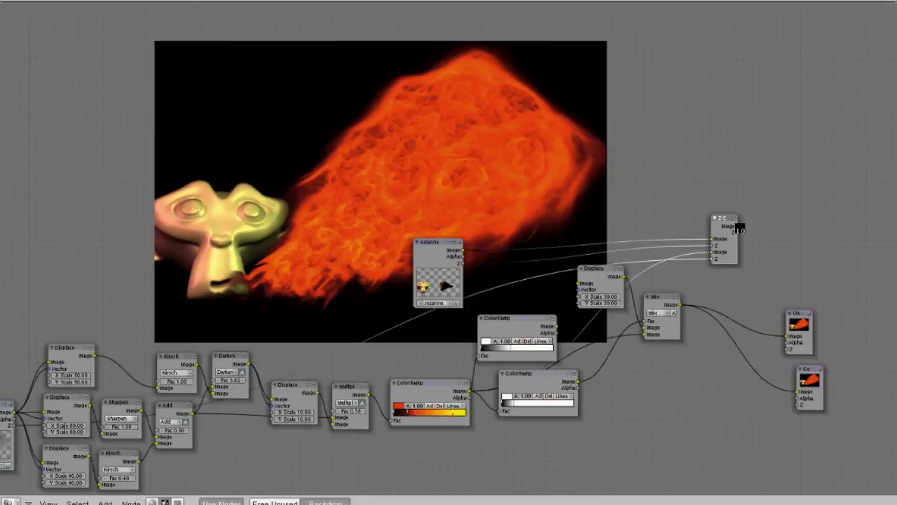
# Step: Connect Z Combine's Image output to the Viewer and move the Z Combine node lower
pyautogui.moveTo(738, 226); pyautogui.dragTo(786, 338)
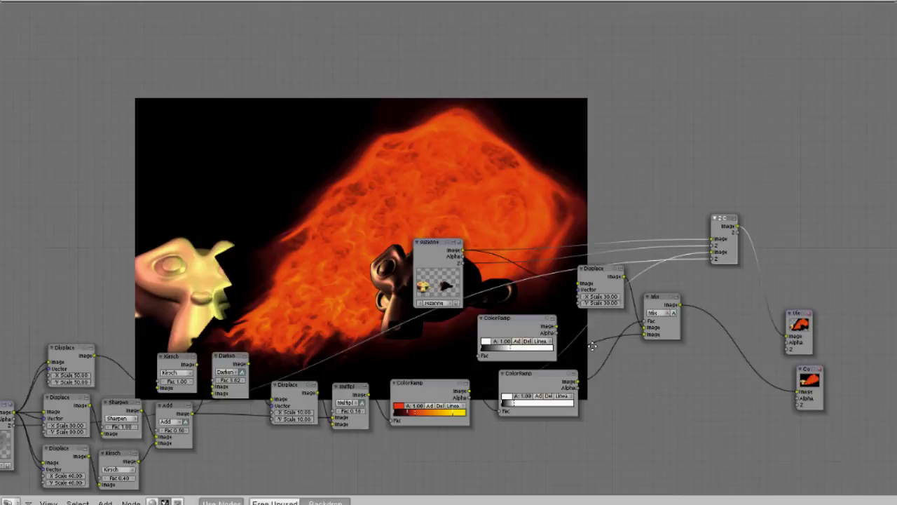
pyautogui.keyDown('shift'); pyautogui.moveTo(592, 345); pyautogui.dragTo(614, 263, button='middle'); pyautogui.keyUp('shift')
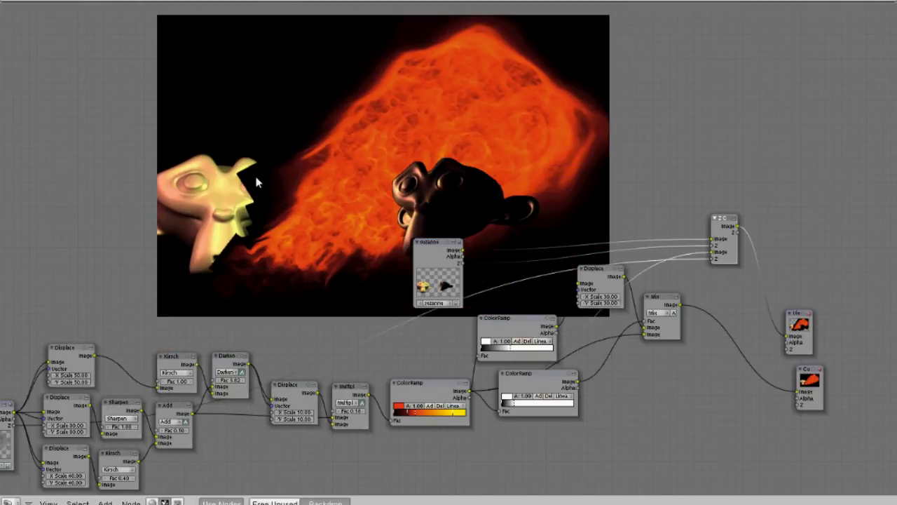
pyautogui.moveTo(531, 148); pyautogui.dragTo(444, 191, button='middle')
pyautogui.scroll(1, 410, 217)
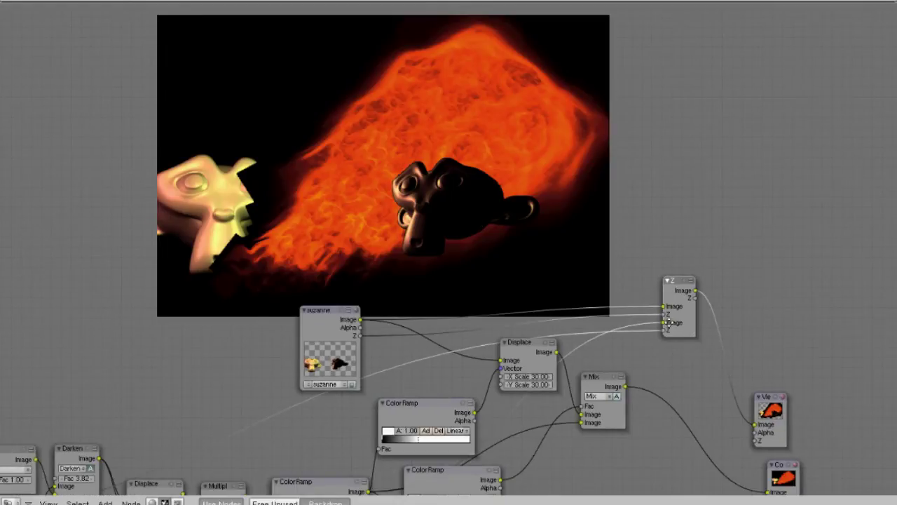
pyautogui.moveTo(530, 327); pyautogui.dragTo(427, 277, button='middle')
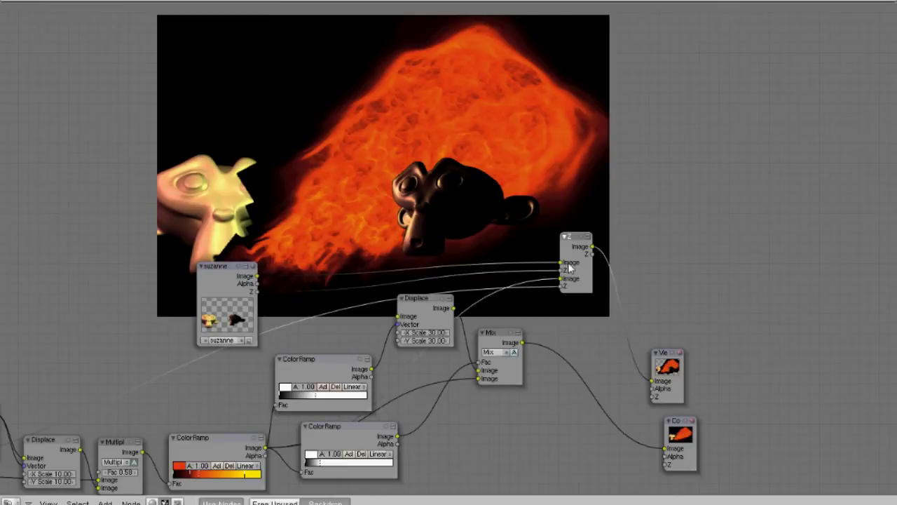
pyautogui.moveTo(584, 235); pyautogui.dragTo(594, 286)
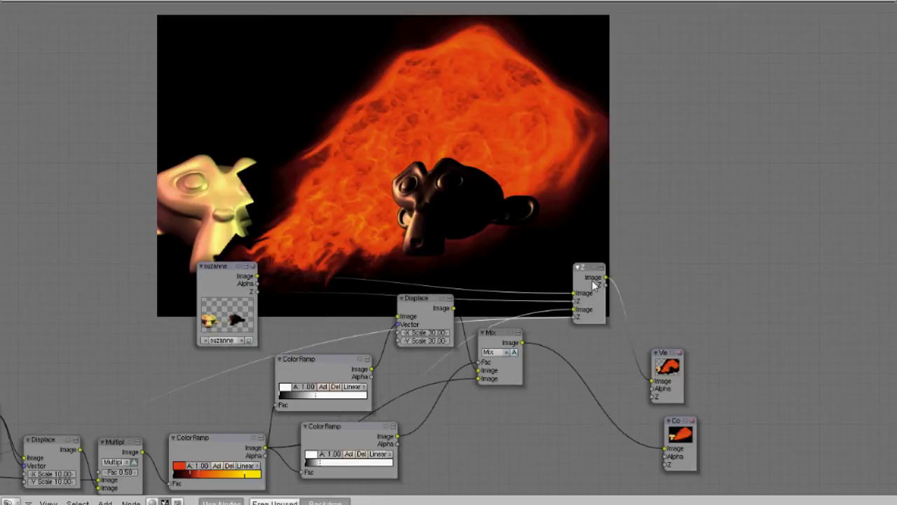
# Step: Add a Math node above the Displace node and set its operation to Greater Than
pyautogui.press('space')
pyautogui.moveTo(554, 227)
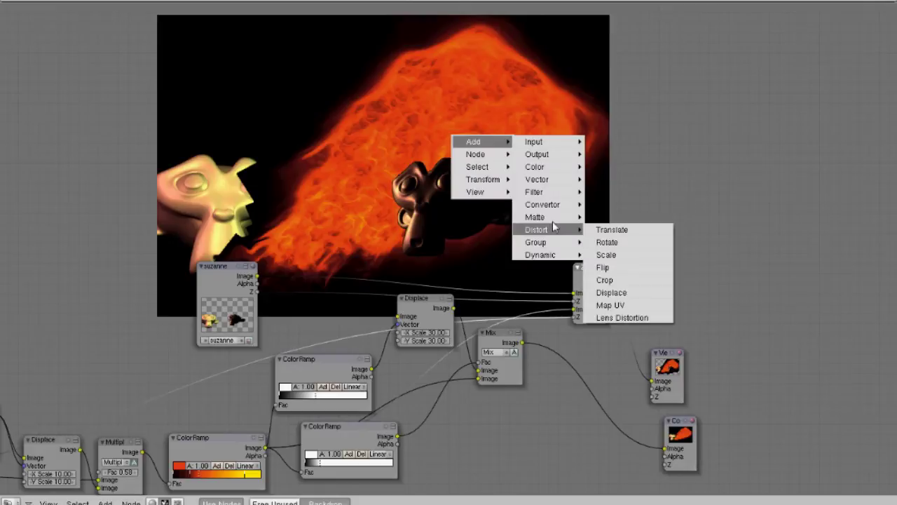
pyautogui.moveTo(564, 197)
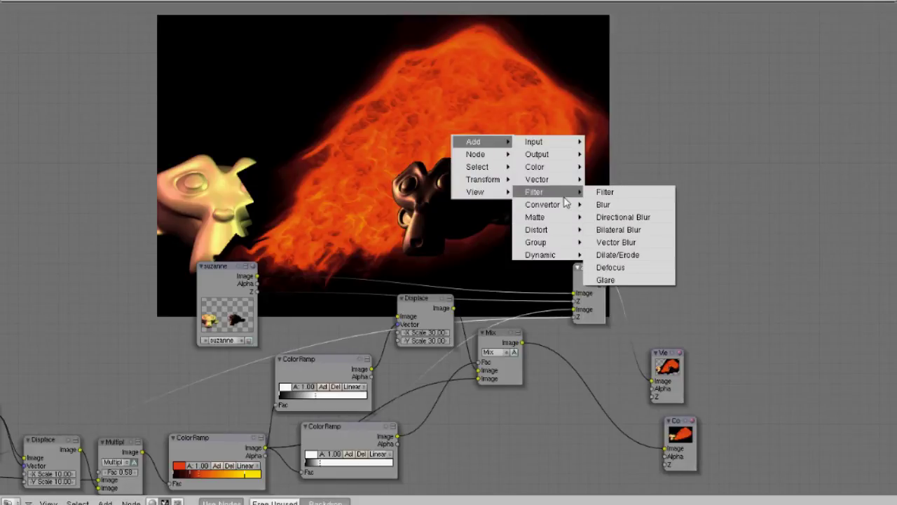
pyautogui.moveTo(559, 170)
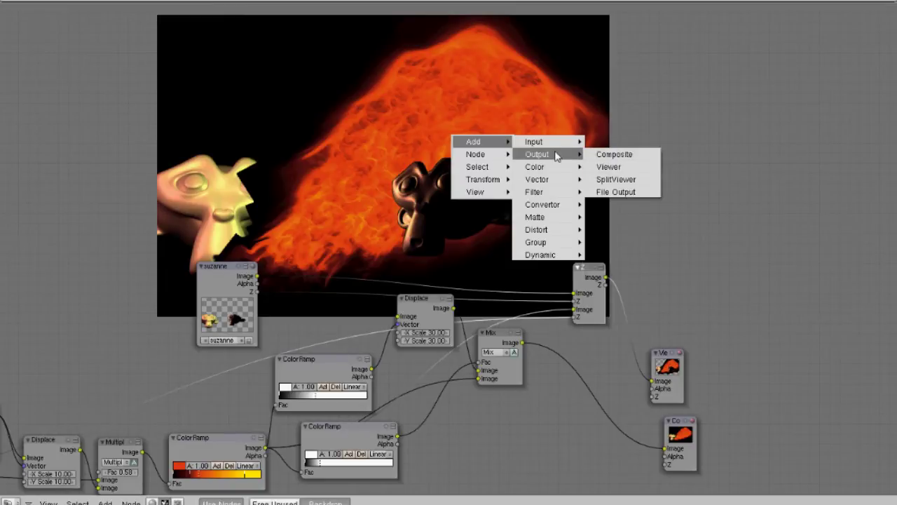
pyautogui.press('Escape')
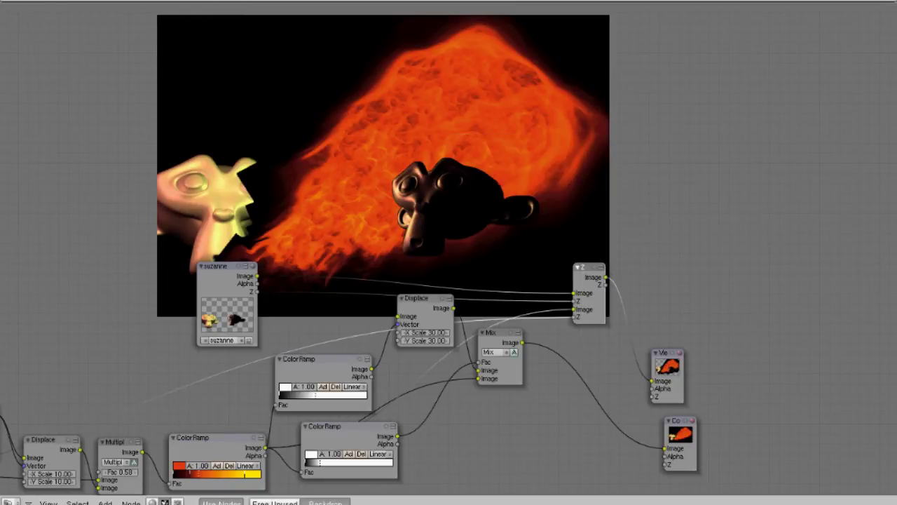
pyautogui.click(455, 185)
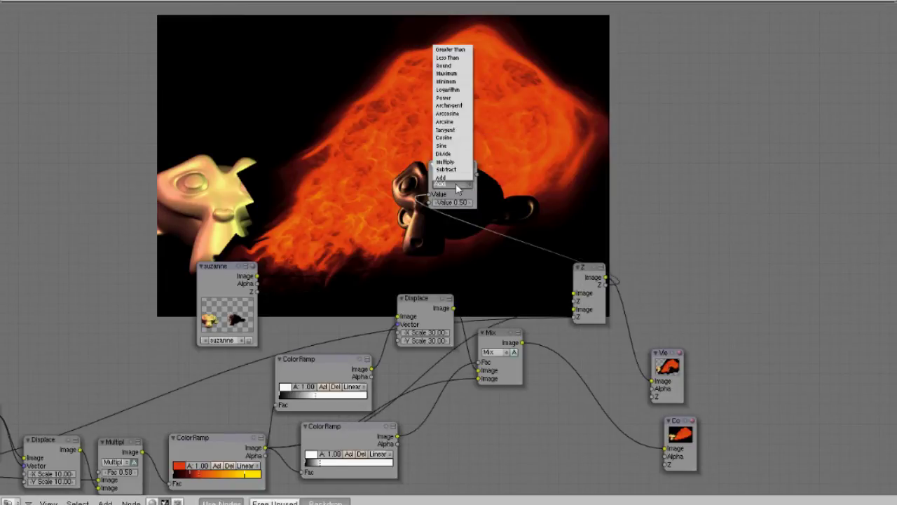
pyautogui.click(458, 51)
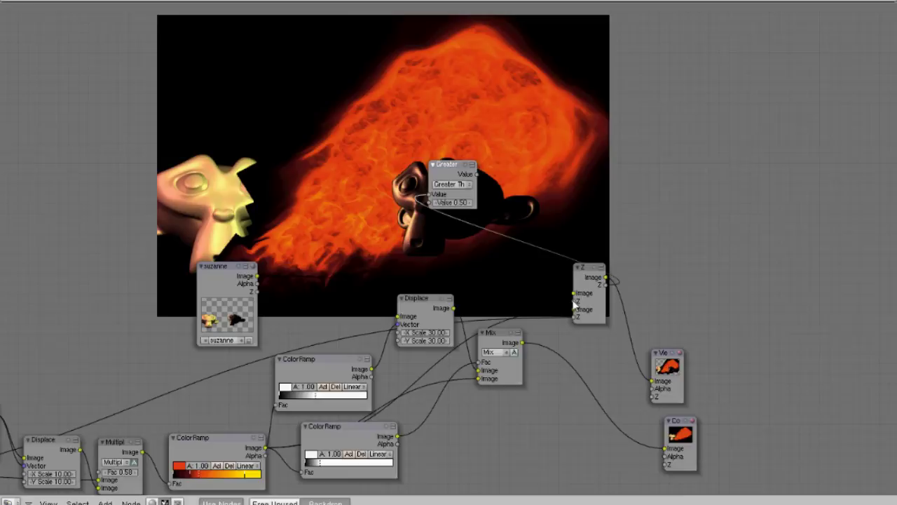
# Step: Move the Z links from Z Combine to the Greater Than node's two Value inputs, and connect its output to the Viewer, repositioned closer
pyautogui.moveTo(573, 300); pyautogui.dragTo(429, 204)
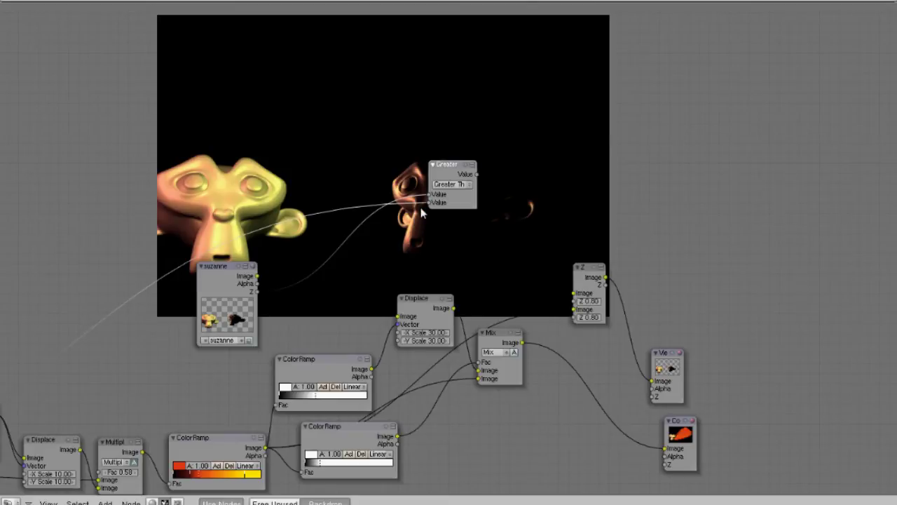
pyautogui.moveTo(478, 174); pyautogui.dragTo(651, 380)
pyautogui.moveTo(677, 380); pyautogui.dragTo(659, 241)
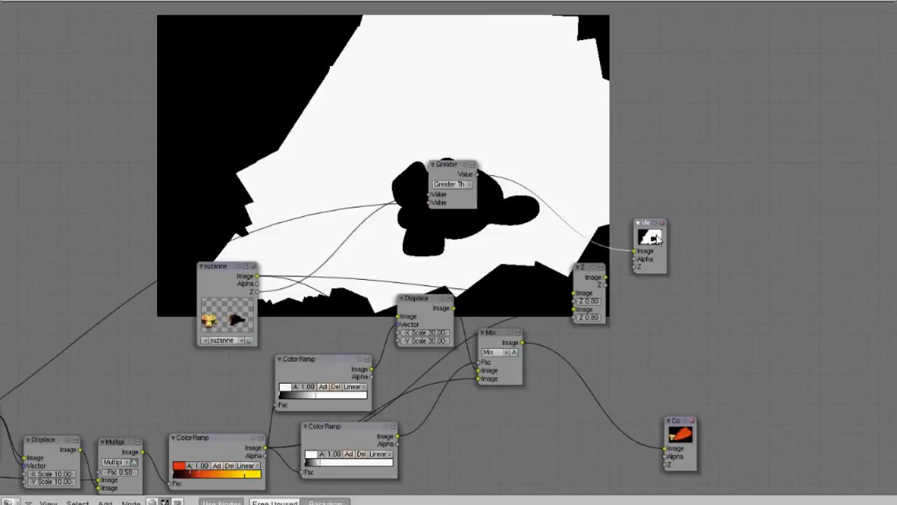
# Step: Move the Z Combine node slightly lower beside the Mix node
pyautogui.moveTo(586, 307); pyautogui.dragTo(578, 320)
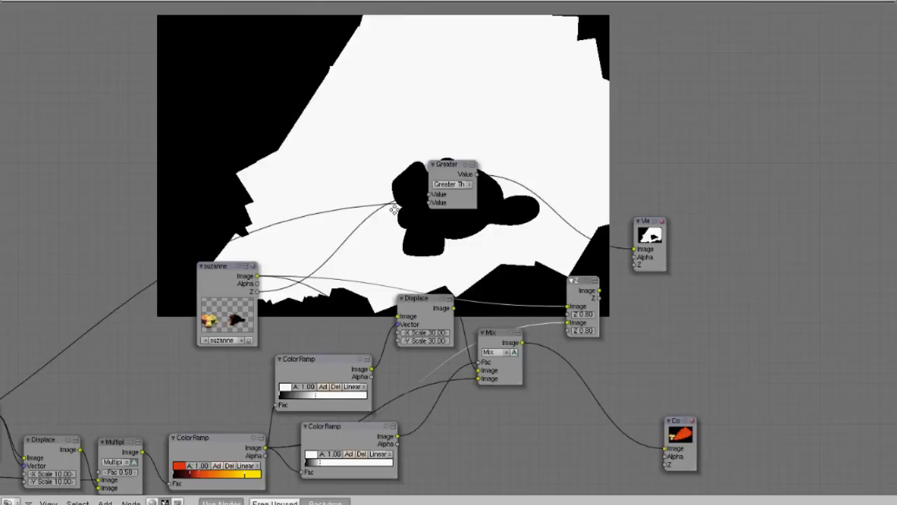
pyautogui.moveTo(393, 210); pyautogui.dragTo(374, 243, button='middle')
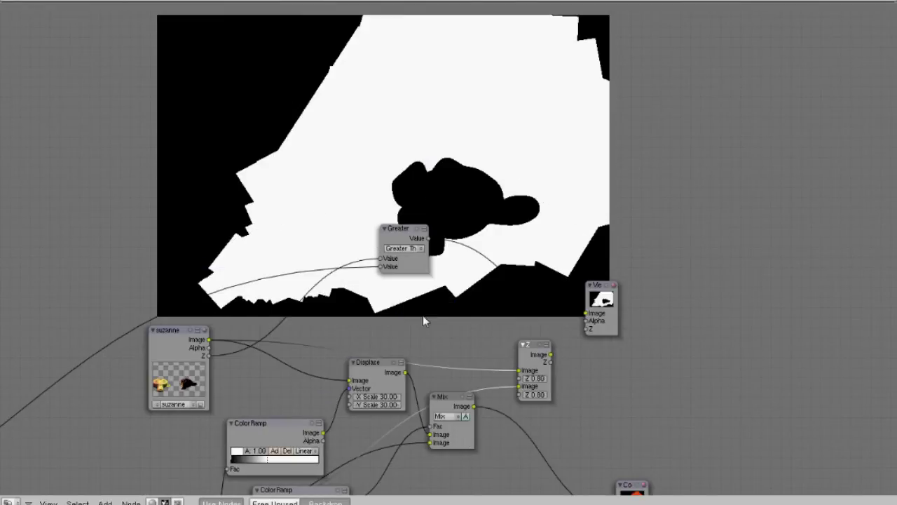
pyautogui.moveTo(423, 315); pyautogui.dragTo(355, 243, button='middle')
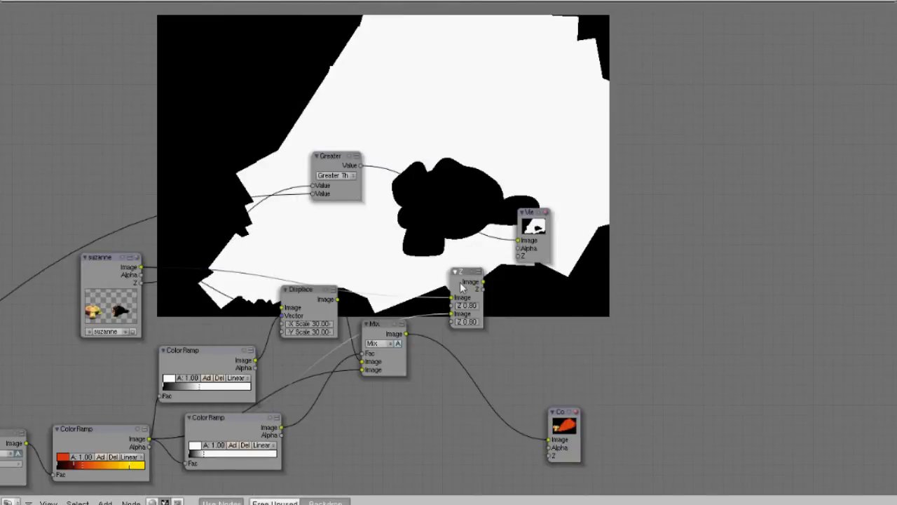
# Step: Delete the Z Combine node and connect the lower ColorRamp's Image output to the Viewer's Image input
pyautogui.press('x')
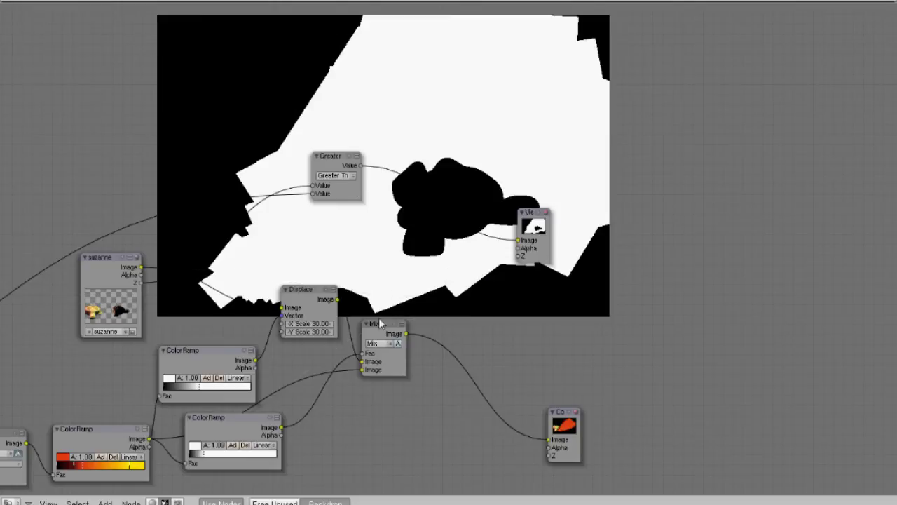
pyautogui.moveTo(304, 434); pyautogui.dragTo(267, 444, button='middle')
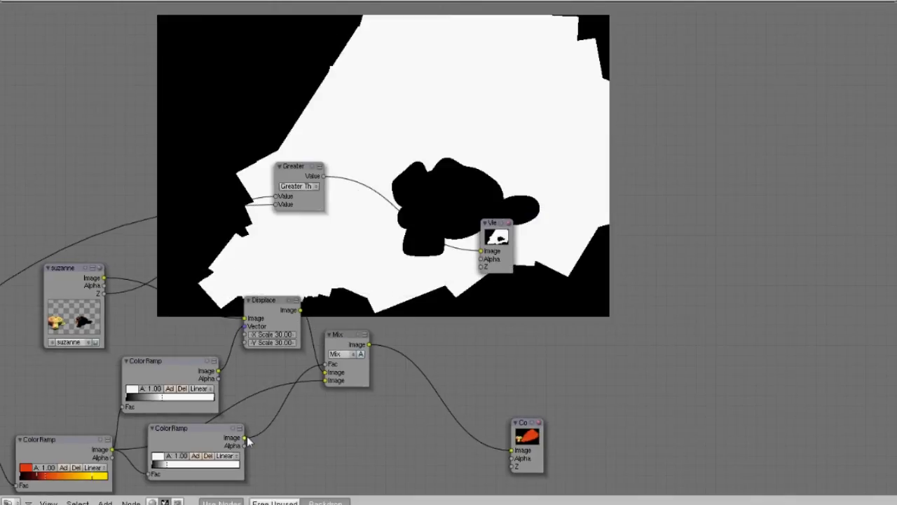
pyautogui.moveTo(247, 436); pyautogui.dragTo(481, 259)
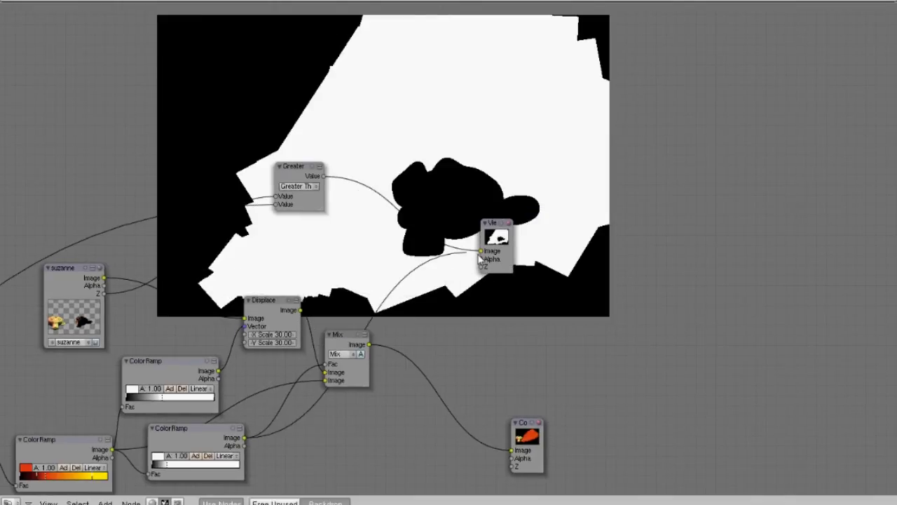
# Step: Add a Mix node between Greater Than and the Viewer, set its blend mode to Multiply and its Fac to 1.00
pyautogui.press('space')
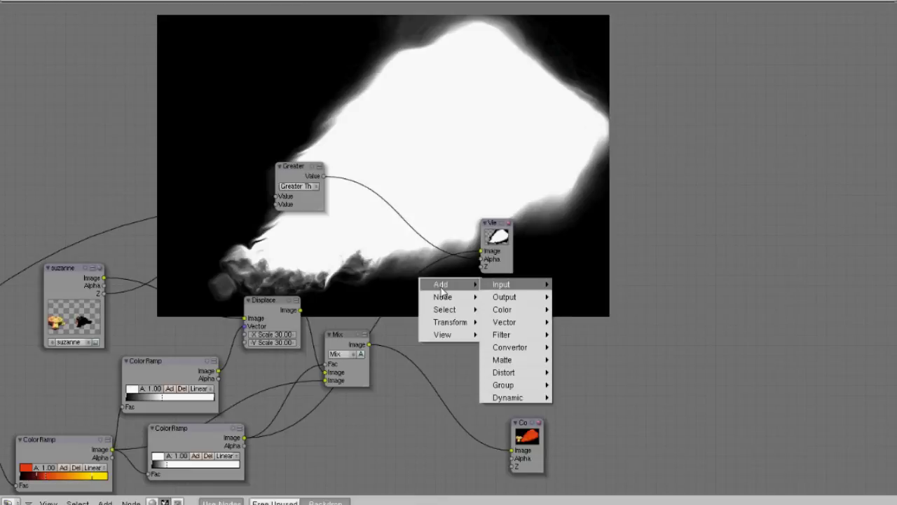
pyautogui.moveTo(517, 325)
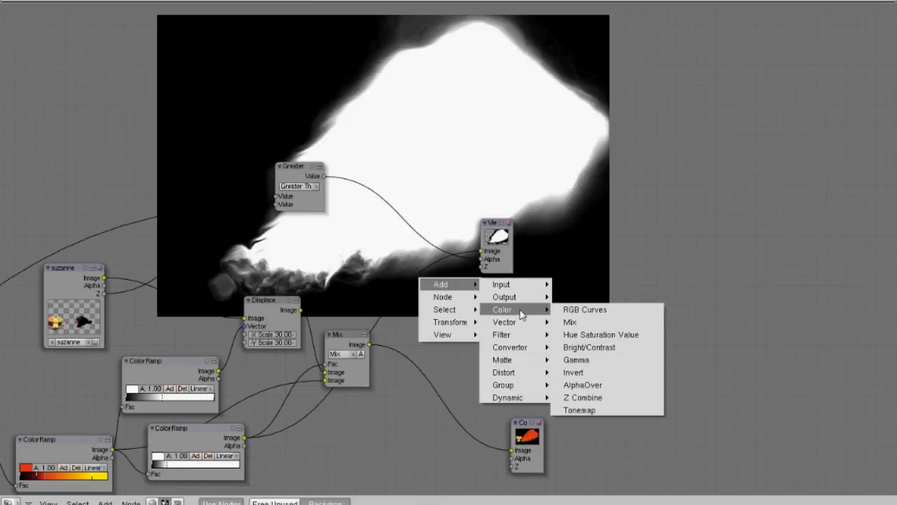
pyautogui.click(570, 322)
pyautogui.moveTo(454, 265); pyautogui.dragTo(406, 180)
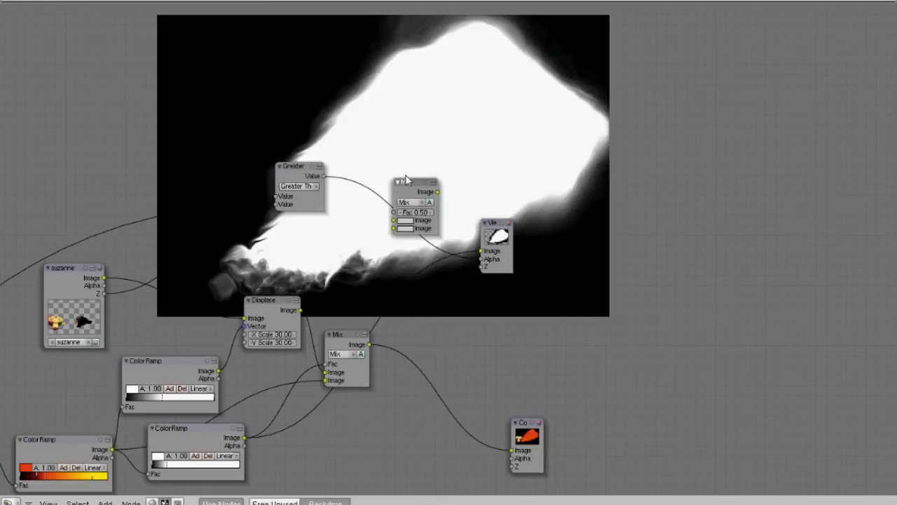
pyautogui.click(400, 174)
pyautogui.click(413, 194)
pyautogui.click(406, 164)
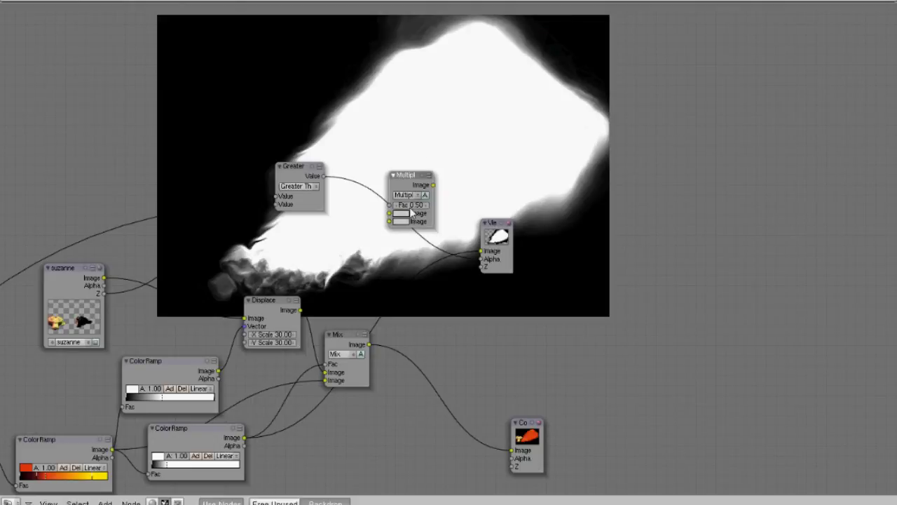
pyautogui.click(412, 207)
pyautogui.write('1')
pyautogui.press('Return')
# Step: Feed Greater Than and the lower ColorRamp into Multiply's two Image inputs, and connect its output to the Viewer, moved farther away
pyautogui.moveTo(323, 176); pyautogui.dragTo(388, 217)
pyautogui.moveTo(242, 440); pyautogui.dragTo(398, 220)
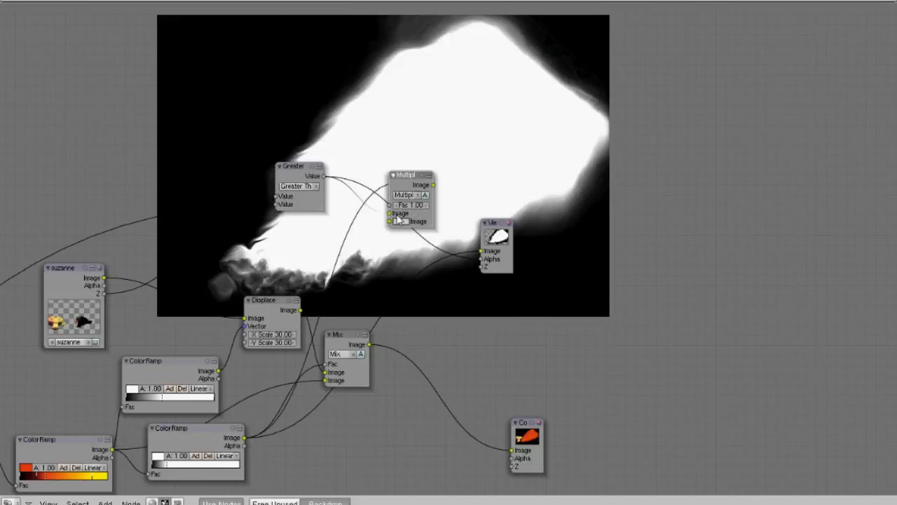
pyautogui.moveTo(433, 186); pyautogui.dragTo(460, 265)
pyautogui.moveTo(496, 242); pyautogui.dragTo(546, 262)
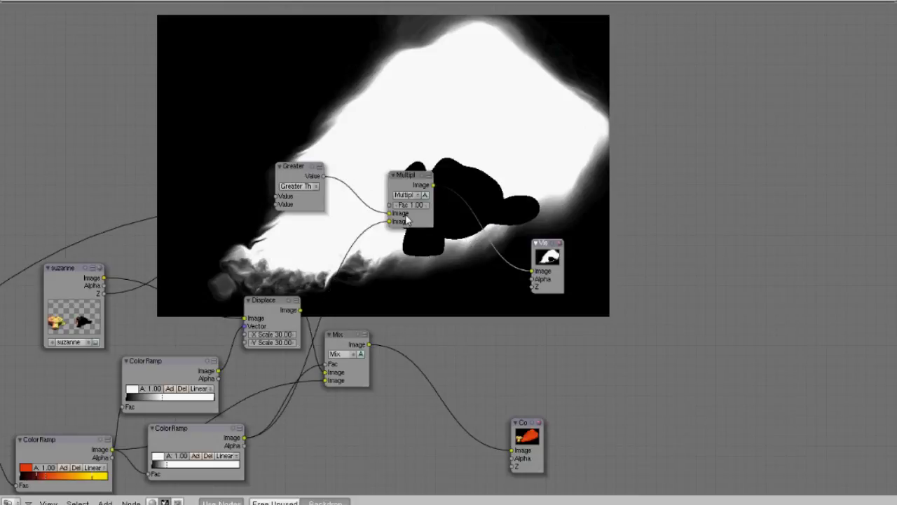
# Step: Add a Soften Filter node beside Multiply and connect it between Multiply's output and the Viewer
pyautogui.moveTo(406, 218); pyautogui.dragTo(480, 242, button='middle')
pyautogui.press('space')
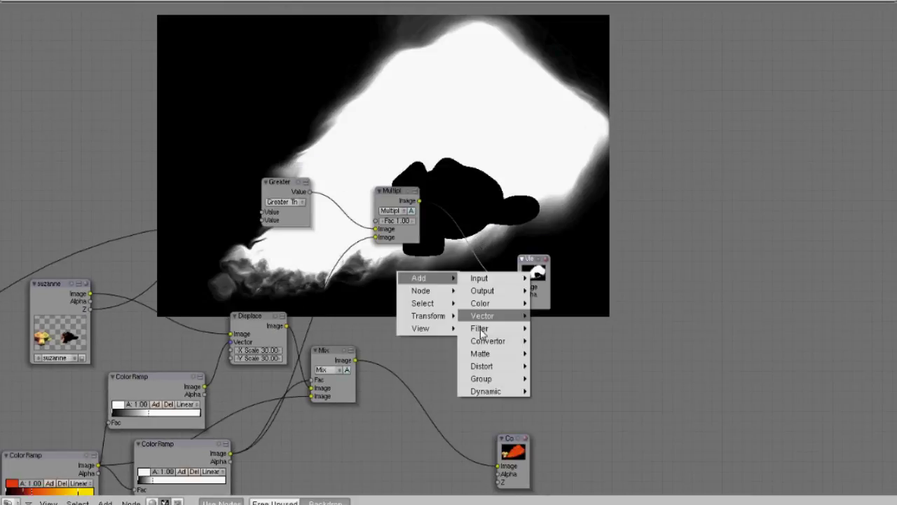
pyautogui.moveTo(481, 329)
pyautogui.click(549, 328)
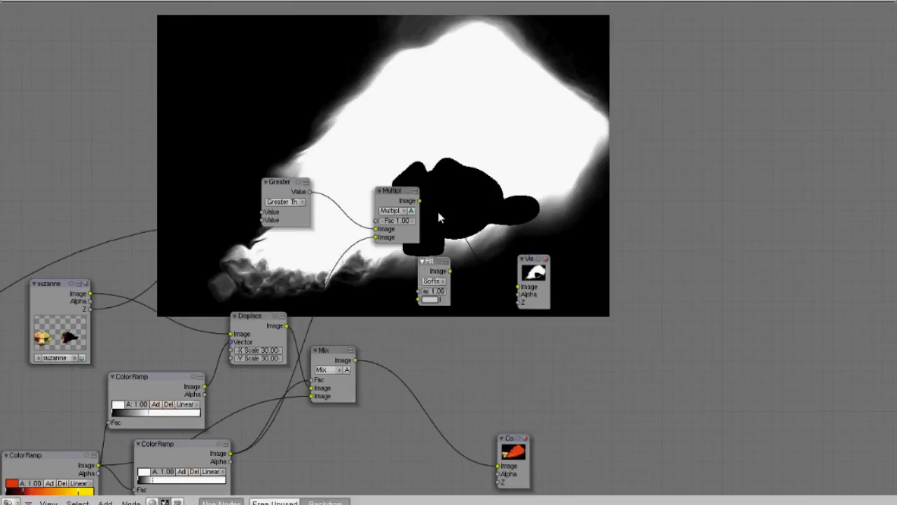
pyautogui.press('g')
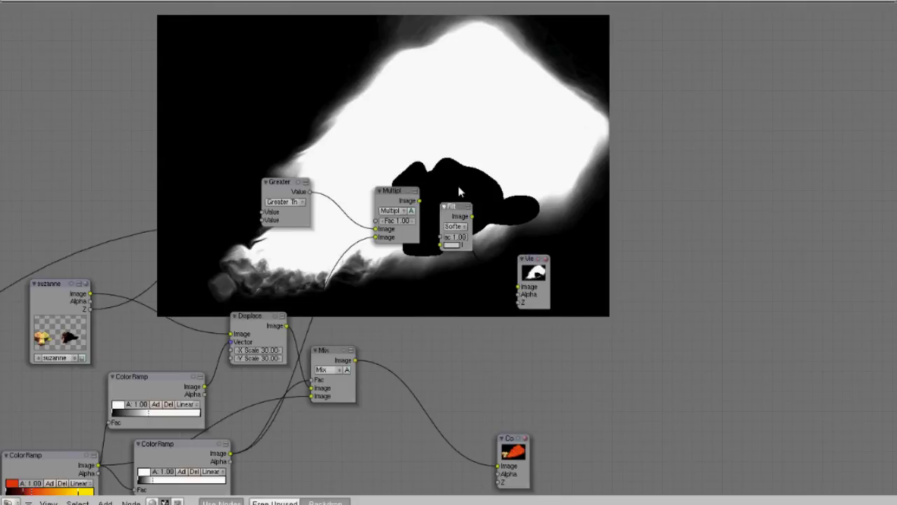
pyautogui.click(461, 172)
pyautogui.moveTo(419, 201); pyautogui.dragTo(443, 229)
pyautogui.moveTo(474, 201); pyautogui.dragTo(516, 290)
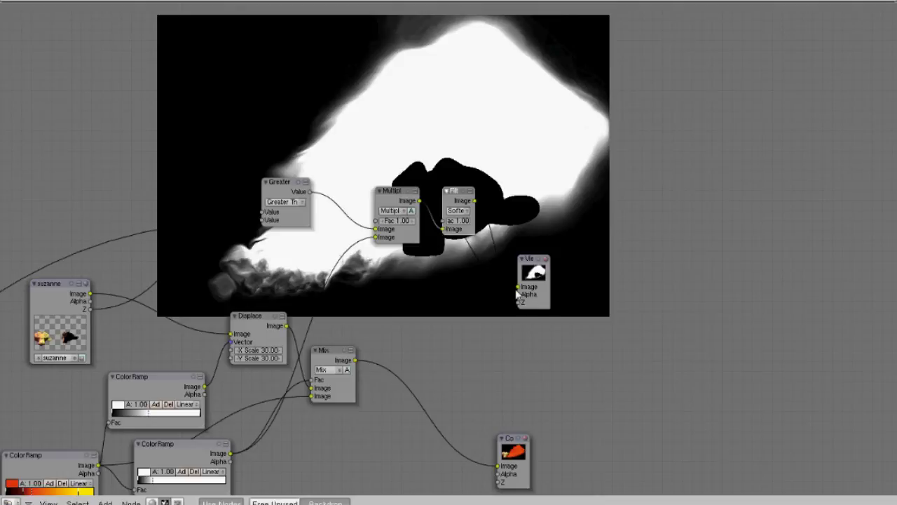
# Step: Move the Viewer and Composite nodes to make room, and place a duplicate of the Mix node before the Viewer
pyautogui.moveTo(403, 246); pyautogui.dragTo(350, 260, button='middle')
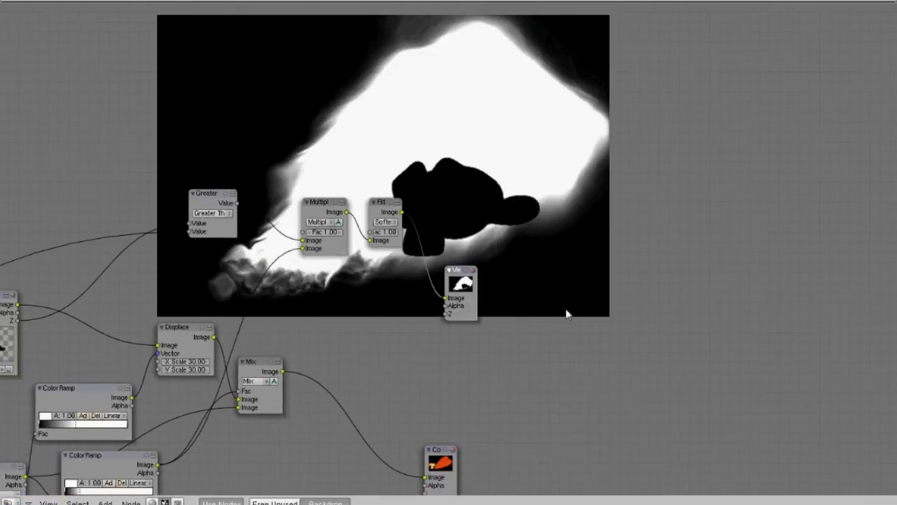
pyautogui.moveTo(475, 297); pyautogui.dragTo(567, 314)
pyautogui.moveTo(444, 459); pyautogui.dragTo(450, 411, button='middle')
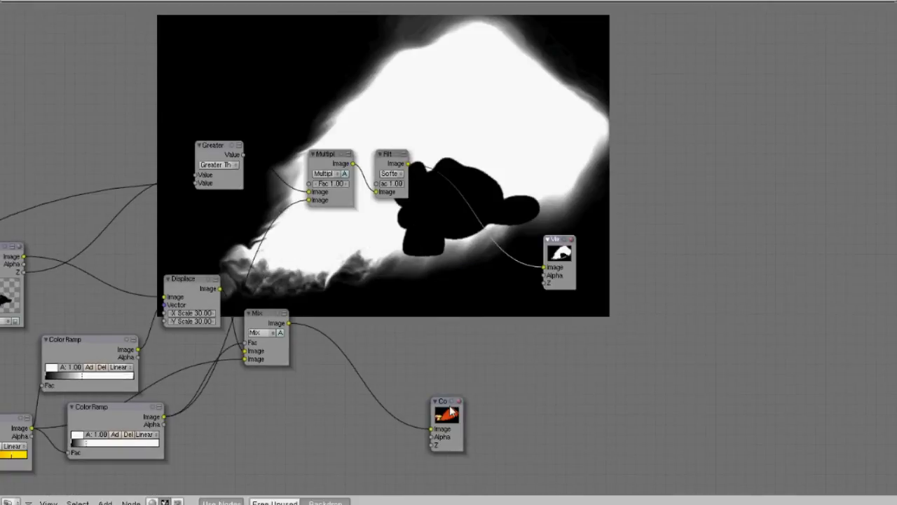
pyautogui.moveTo(452, 412); pyautogui.dragTo(491, 387)
pyautogui.click(259, 323)
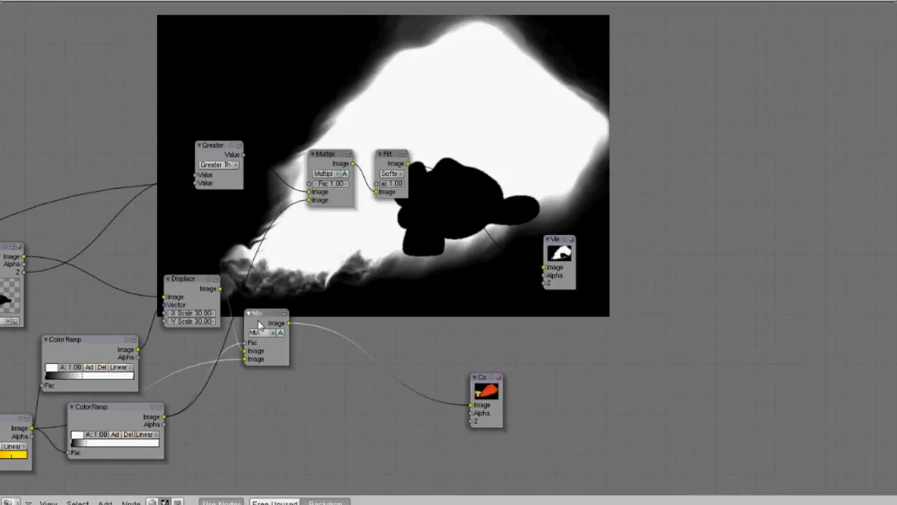
pyautogui.hotkey('shift', 'd')
pyautogui.click(480, 257)
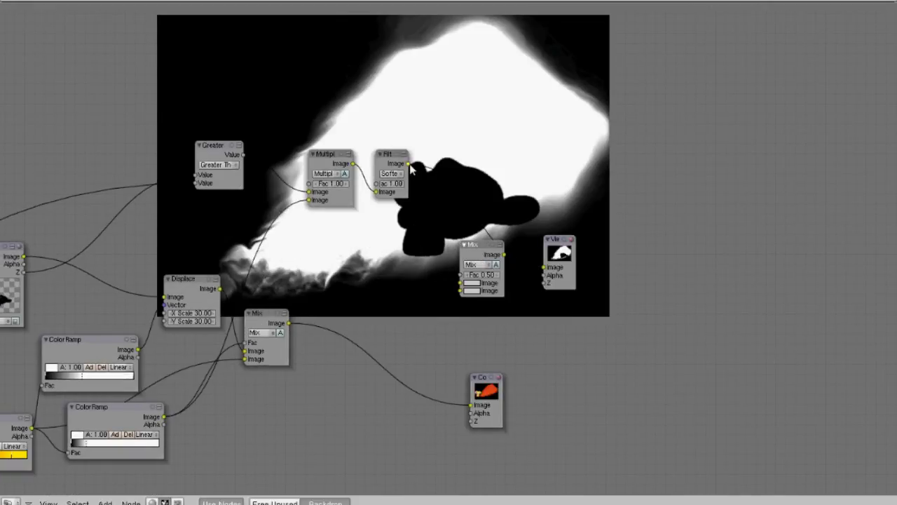
# Step: Connect the Filter to the new Mix's Fac, the suzanne image and original Mix output to its Image inputs, and its output to the Viewer
pyautogui.moveTo(410, 164); pyautogui.dragTo(461, 274)
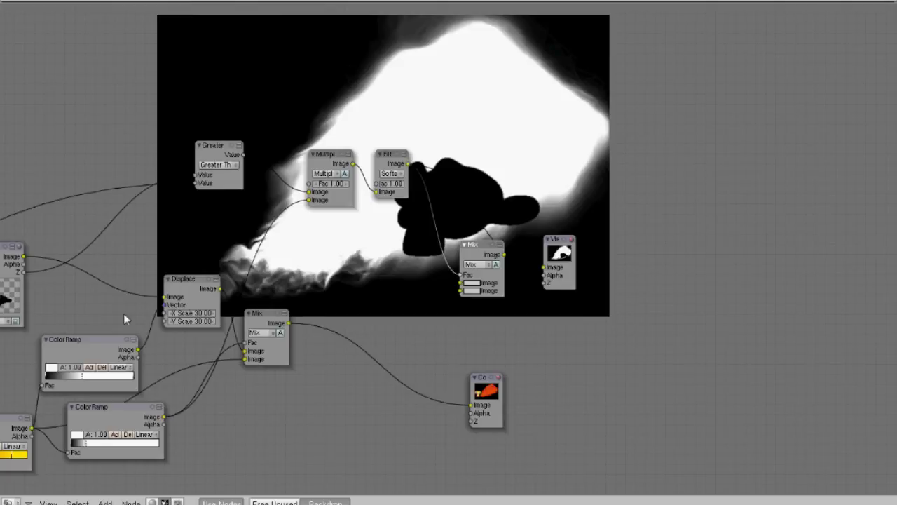
pyautogui.moveTo(24, 256); pyautogui.dragTo(460, 283)
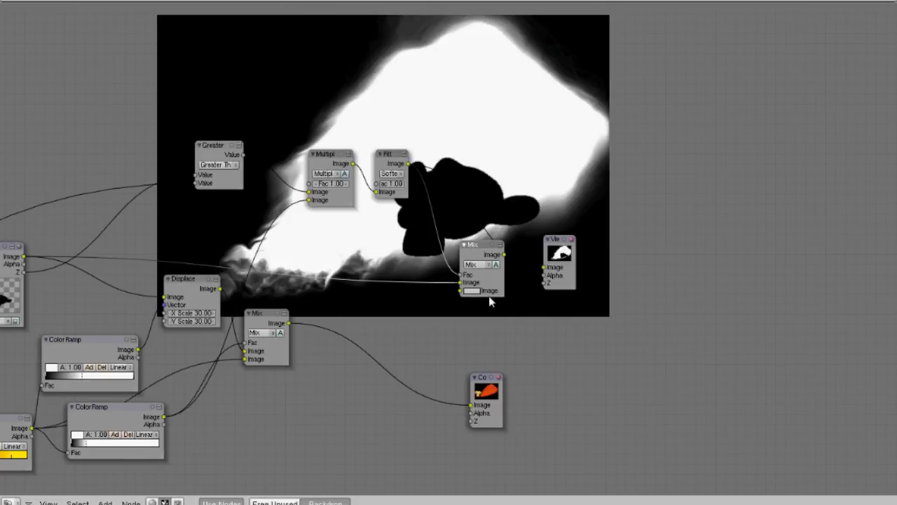
pyautogui.moveTo(489, 301); pyautogui.dragTo(461, 291)
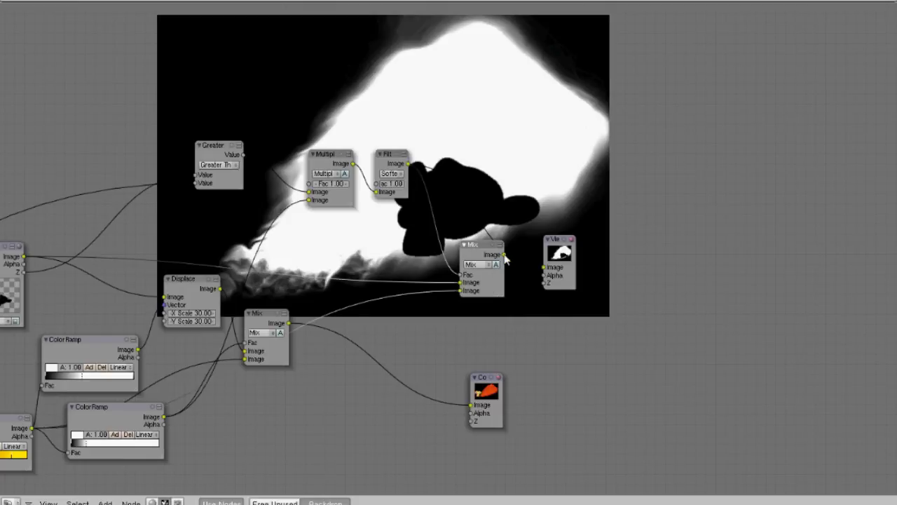
pyautogui.moveTo(503, 255); pyautogui.dragTo(544, 268)
# Step: Add a Dilate/Erode node above the new Mix node
pyautogui.moveTo(436, 246); pyautogui.dragTo(387, 351, button='middle')
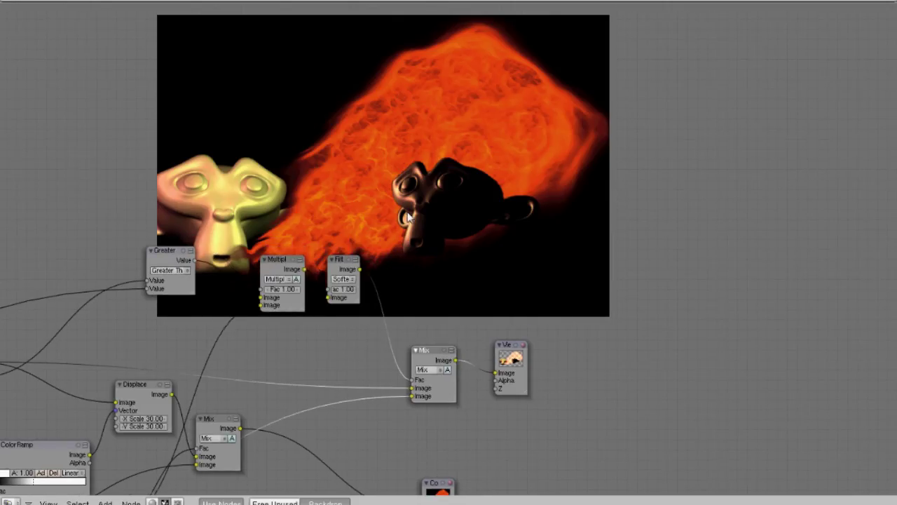
pyautogui.moveTo(459, 167); pyautogui.dragTo(443, 148, button='middle')
pyautogui.press('space')
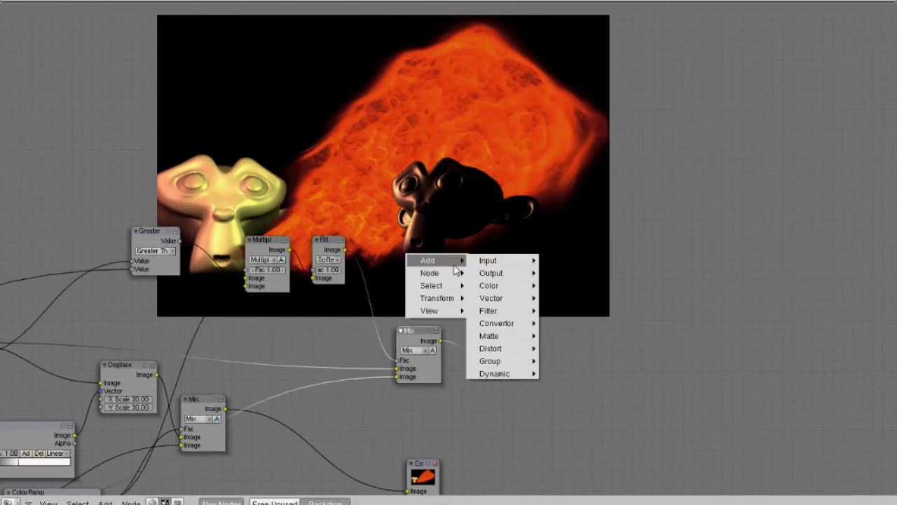
pyautogui.click(568, 272)
pyautogui.press('space')
pyautogui.moveTo(497, 327)
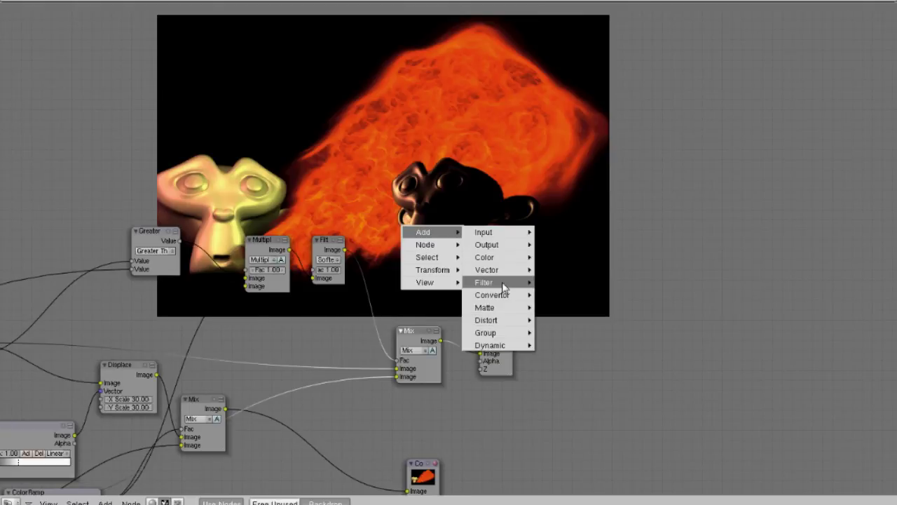
pyautogui.moveTo(503, 287)
pyautogui.click(567, 345)
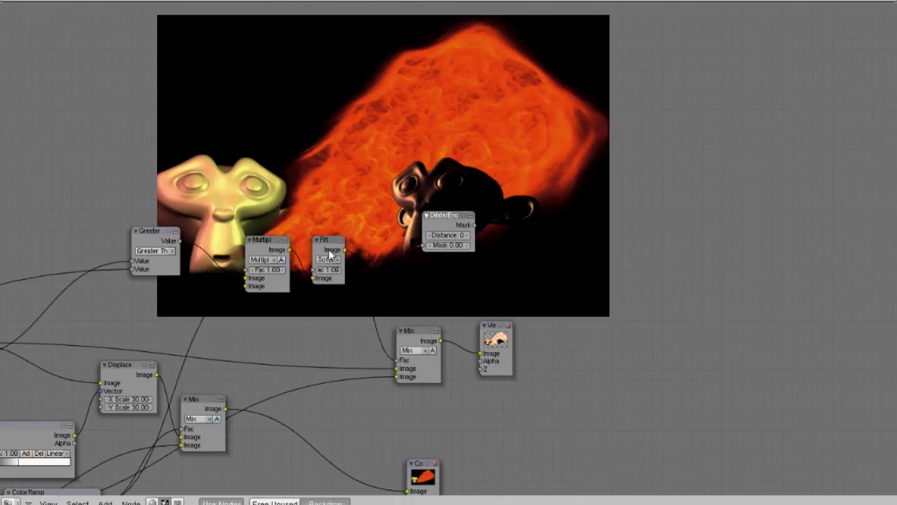
# Step: Delete the Soften Filter node and move Dilate/Erode into its place beside Multiply
pyautogui.rightClick(329, 255)
pyautogui.press('x')
pyautogui.moveTo(444, 216); pyautogui.dragTo(331, 251)
# Step: Connect Multiply's output to Dilate/Erode's Mask, set Distance to 1, and connect its Mask output to the Fac of the Mix feeding the Viewer
pyautogui.moveTo(290, 250); pyautogui.dragTo(307, 272)
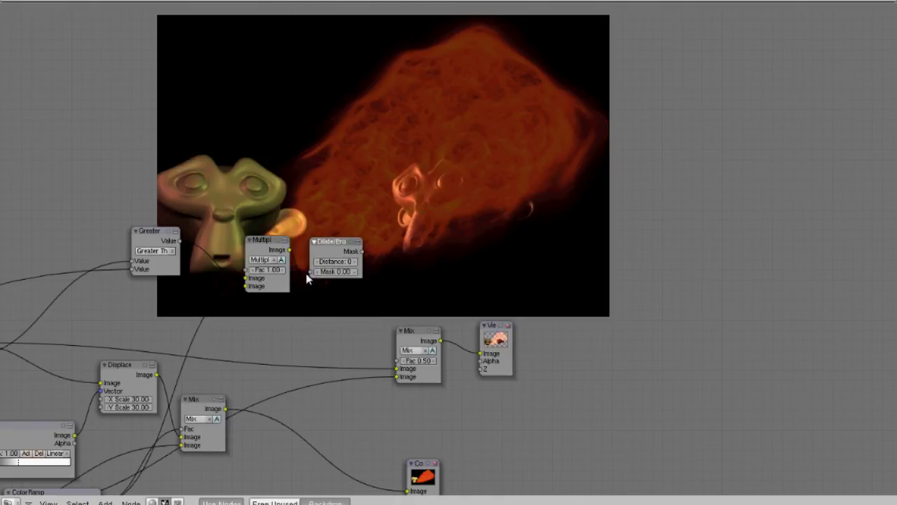
pyautogui.click(356, 262)
pyautogui.moveTo(362, 251); pyautogui.dragTo(397, 361)
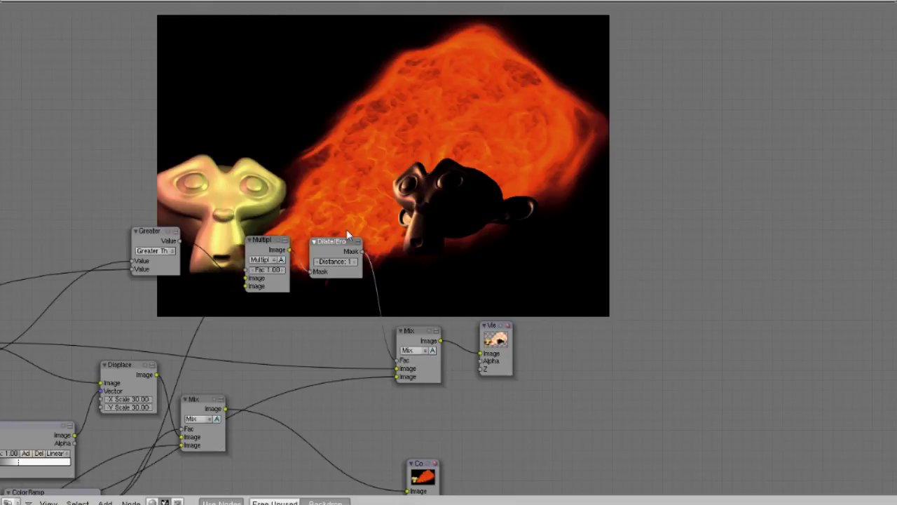
# Step: Shift the backdrop image clear of the nodes and inspect the composited lava and Suzannes
pyautogui.keyDown('shift'); pyautogui.moveTo(455, 240); pyautogui.dragTo(640, 262, button='middle'); pyautogui.keyUp('shift')
pyautogui.keyDown('alt'); pyautogui.moveTo(570, 219); pyautogui.dragTo(613, 242, button='middle'); pyautogui.keyUp('alt')
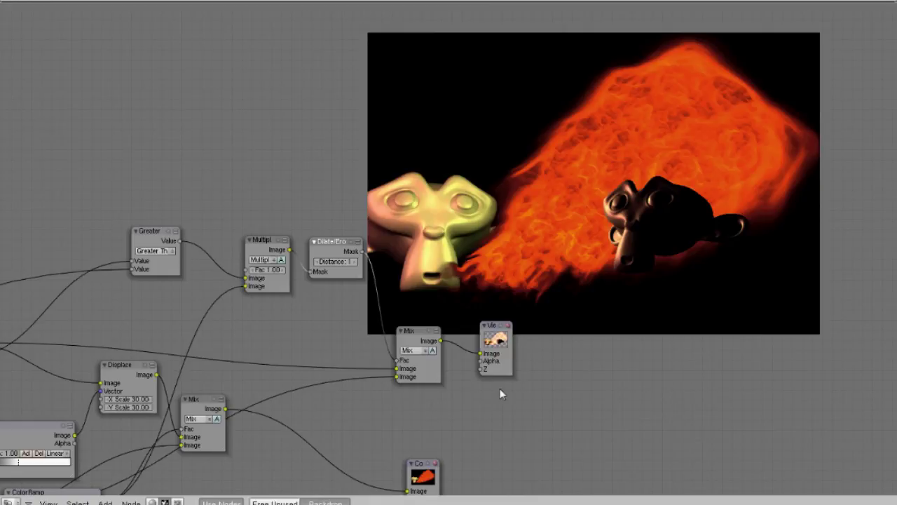
pyautogui.moveTo(208, 504)
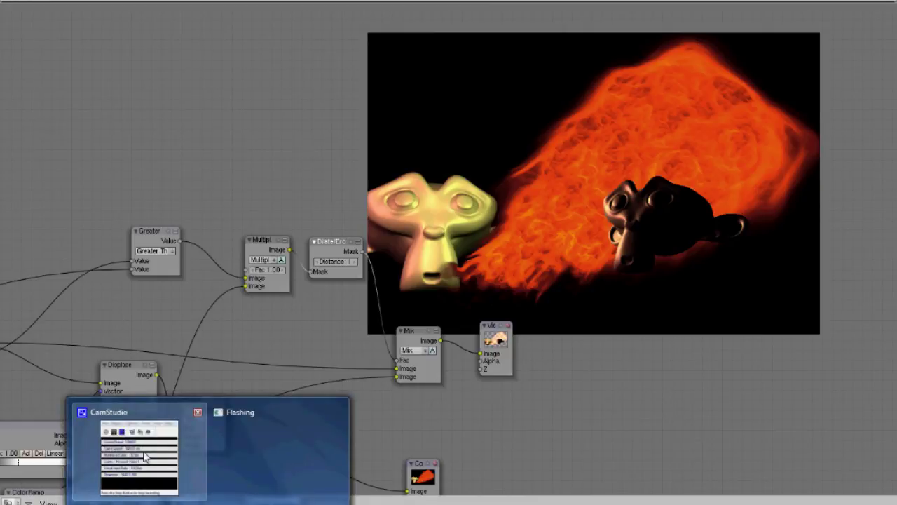